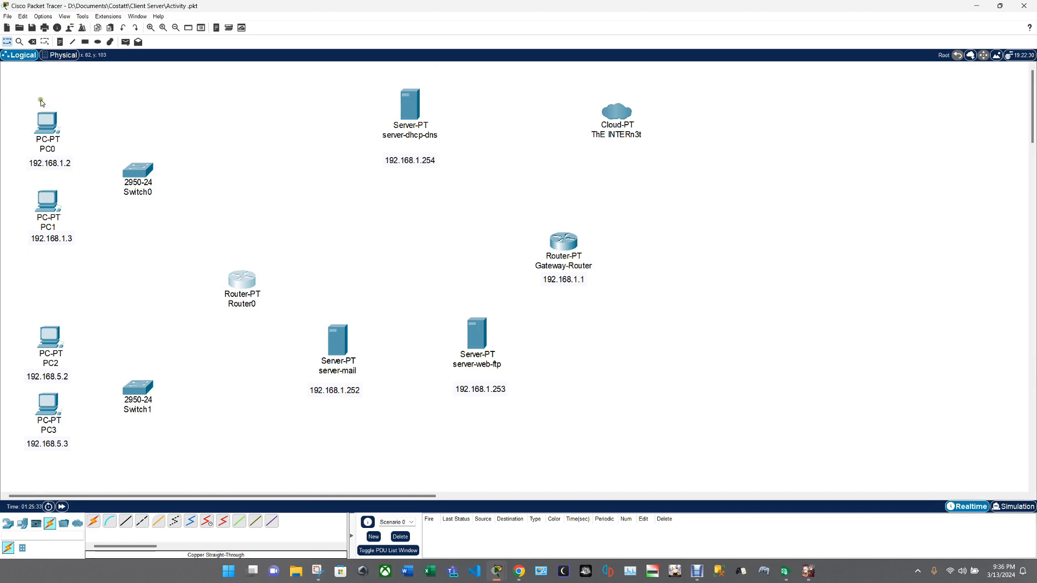
- Move the 192.168.1.1 address note from below Gateway-Router to below Router0
mouse_move(34, 170)
mouse_move(116, 138)
left_click_drag(442, 221, 184, 259)
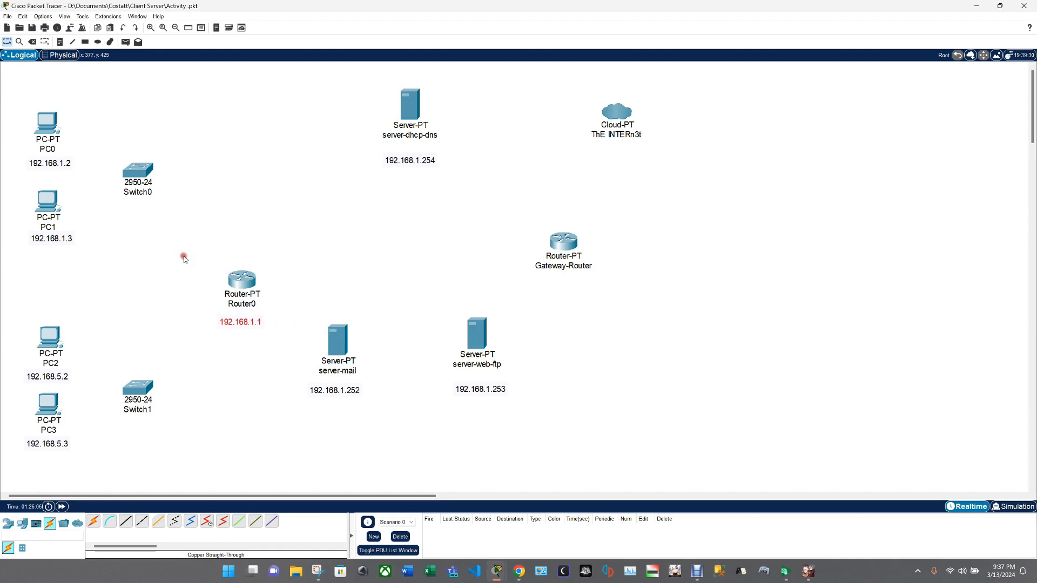
left_click(279, 204)
- Configure PC0 with static IPv4 address 192.168.1.2, subnet mask 255.255.255.0 and default gateway 192.168.1.1
left_click(42, 102)
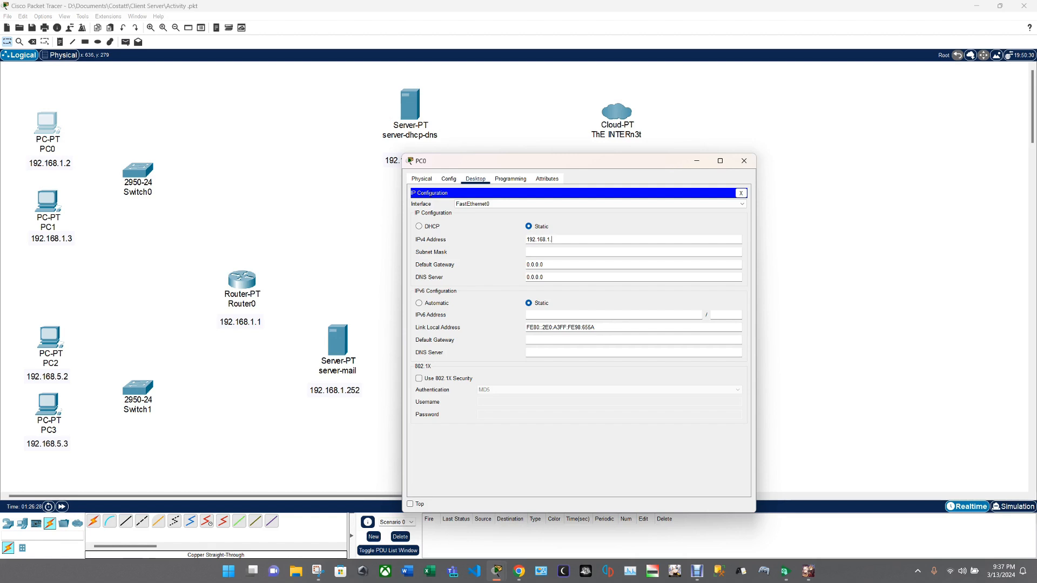
key("Tab")
key("Tab")
type("192.168.1.1")
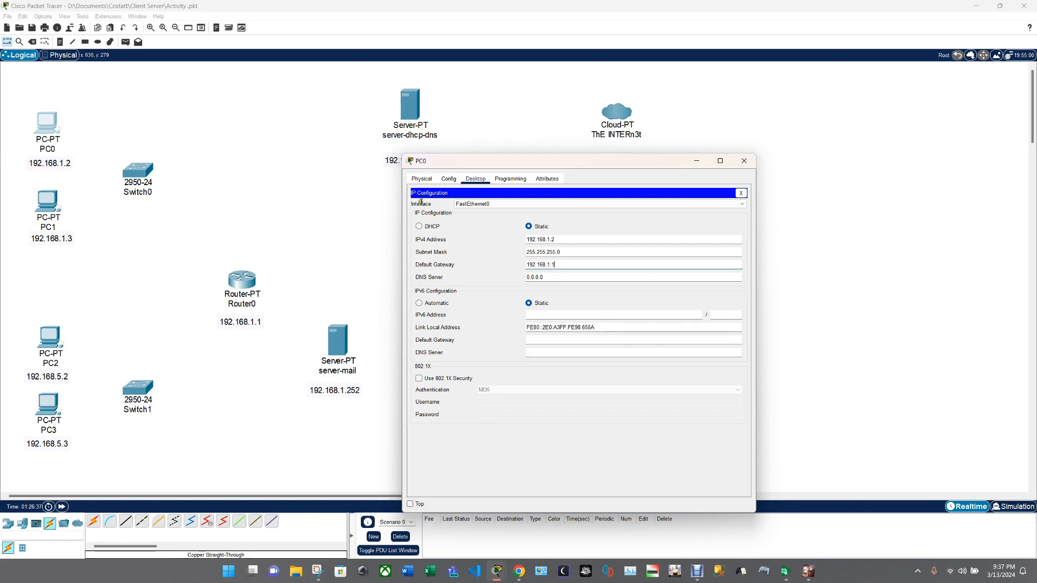
left_click(744, 161)
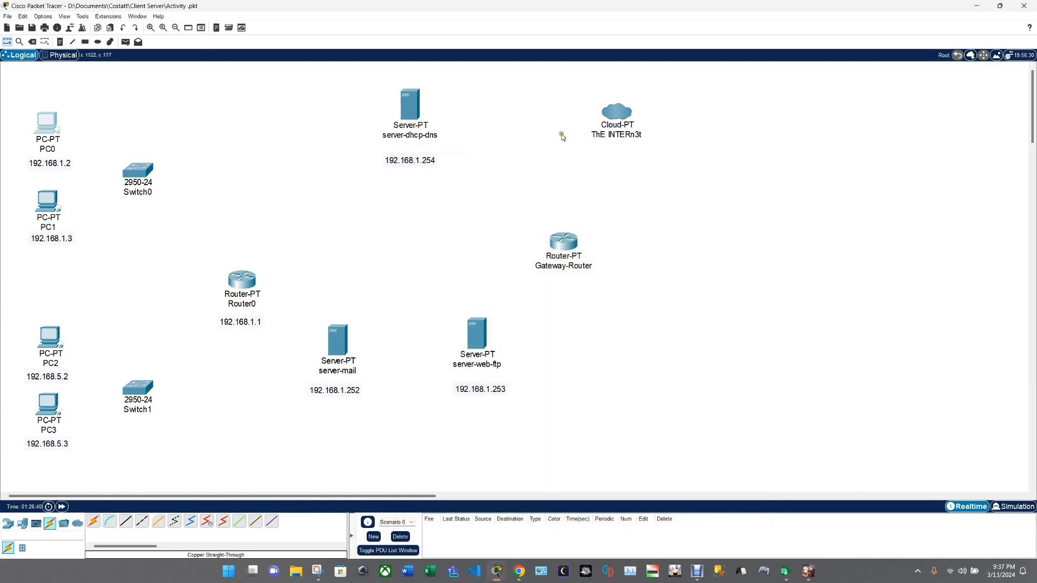
- Configure PC1 with static IPv4 address 192.168.1.3, subnet mask 255.255.255.0 and default gateway 192.168.1.1
double_click(47, 201)
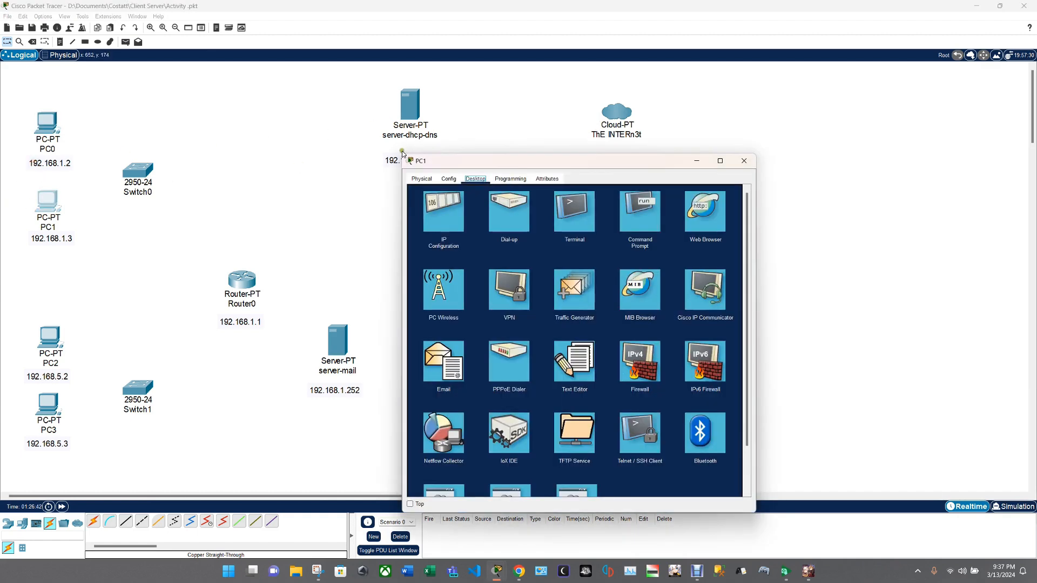
left_click(444, 212)
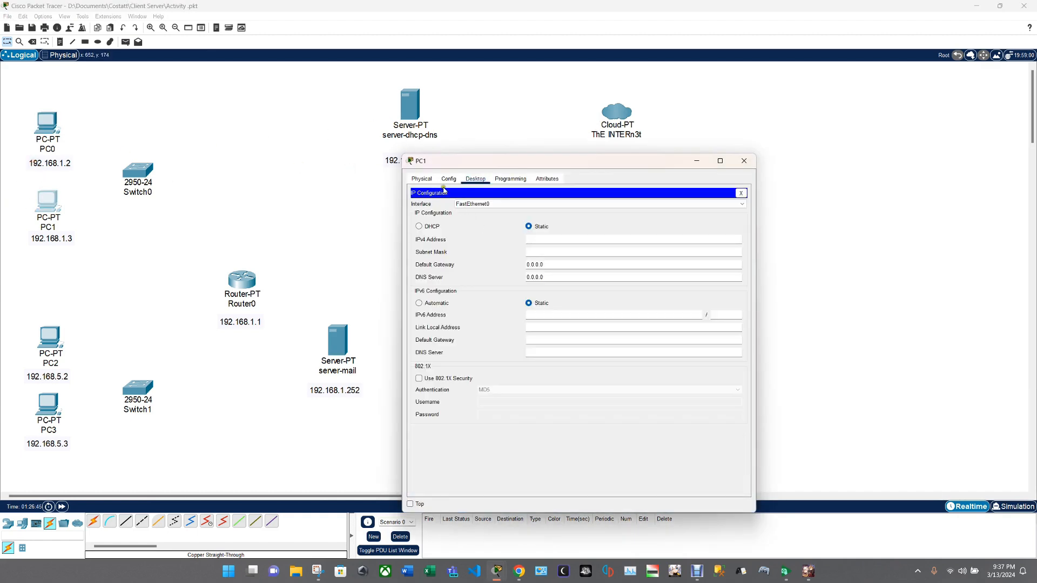
type("192.168.1.3")
key("Tab")
key("Tab")
type("192.168.1.1")
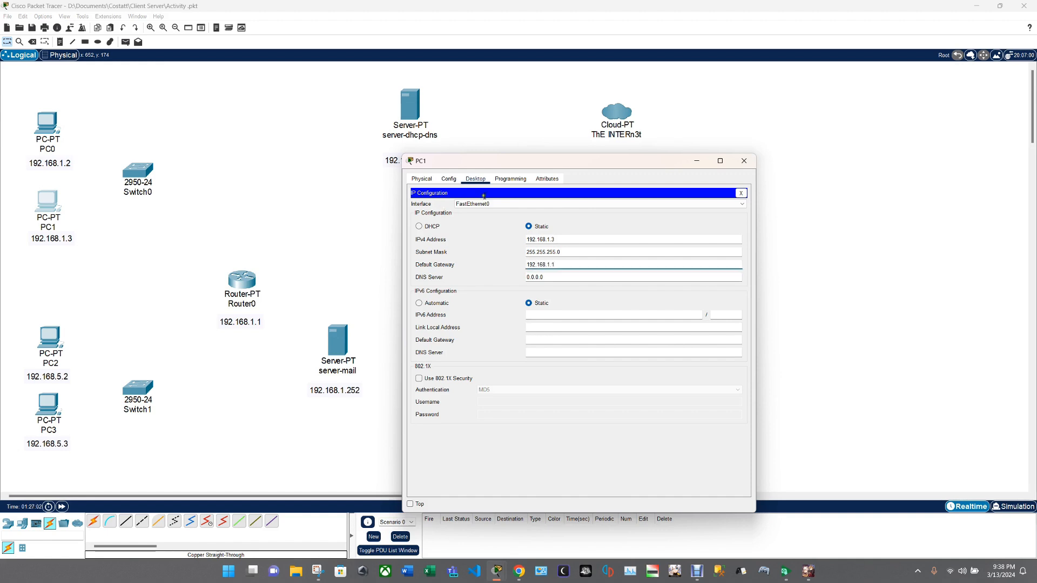
left_click(744, 161)
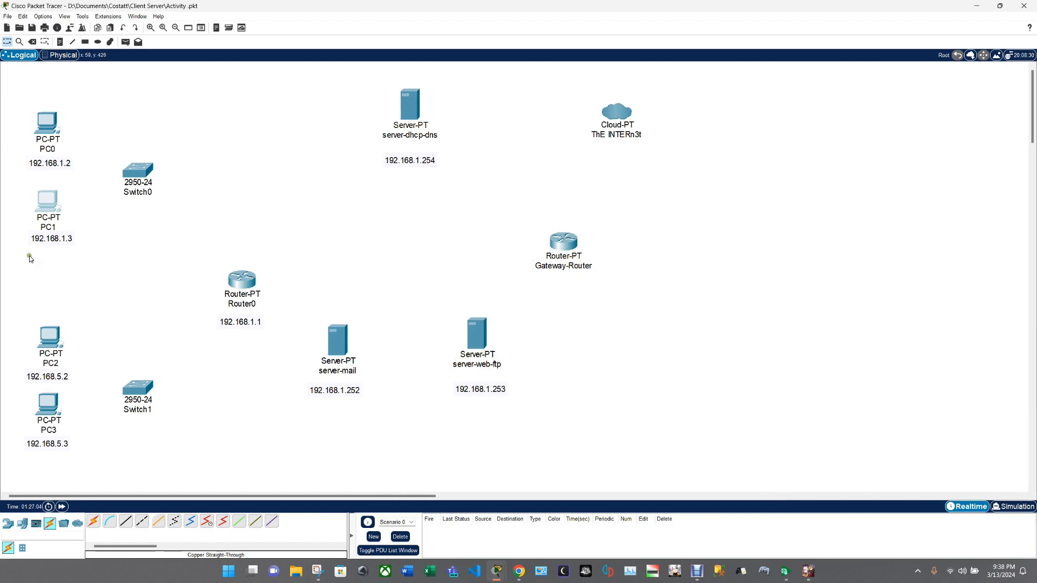
- Configure PC2 with static IPv4 address 192.168.5.2, subnet mask 255.255.255.0 and default gateway 192.168.5.1
double_click(50, 338)
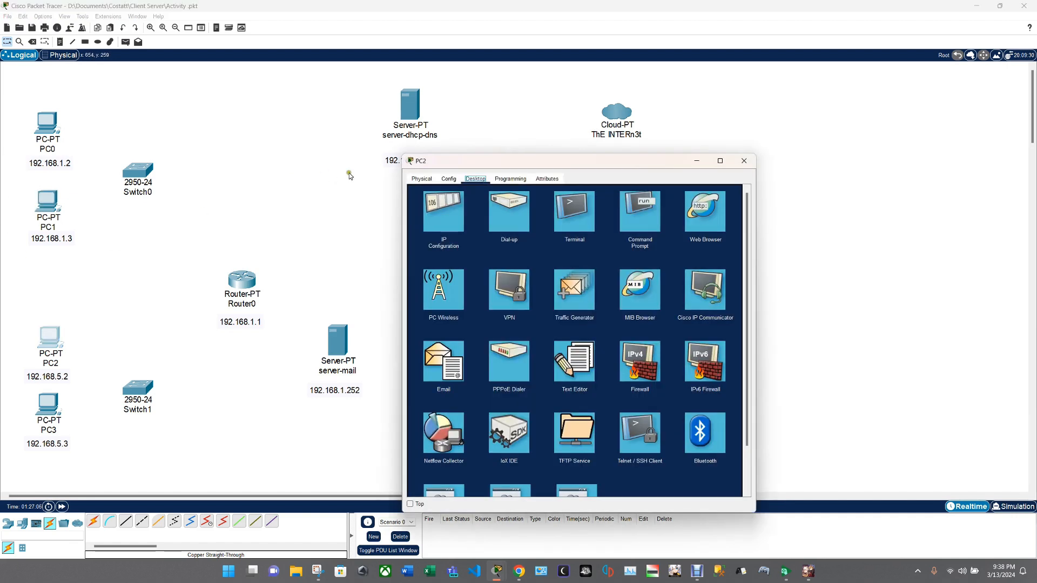
left_click(434, 199)
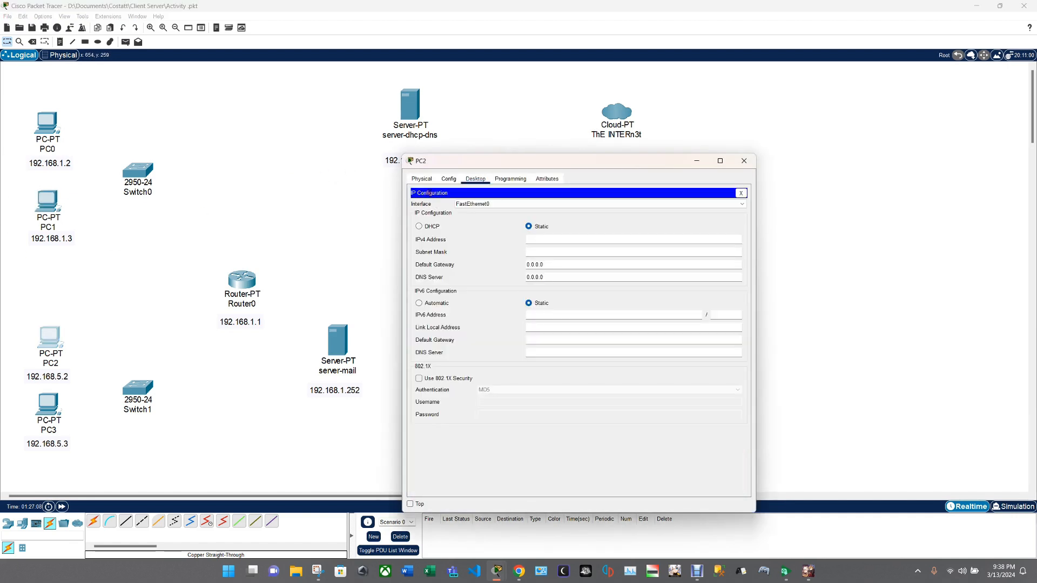
type("192.168")
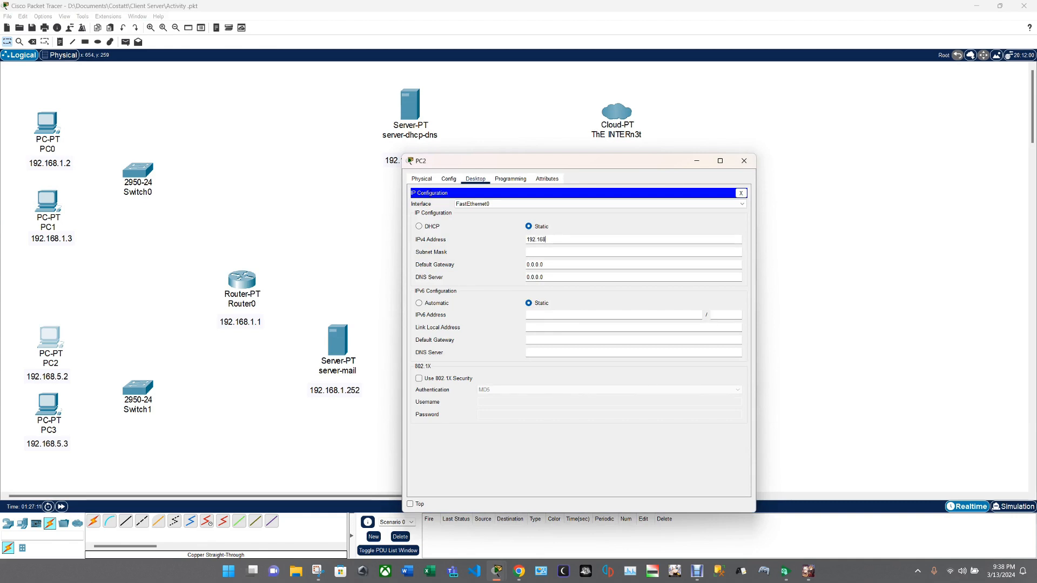
type(".5.")
key("Tab")
key("Tab")
type("192.168.5")
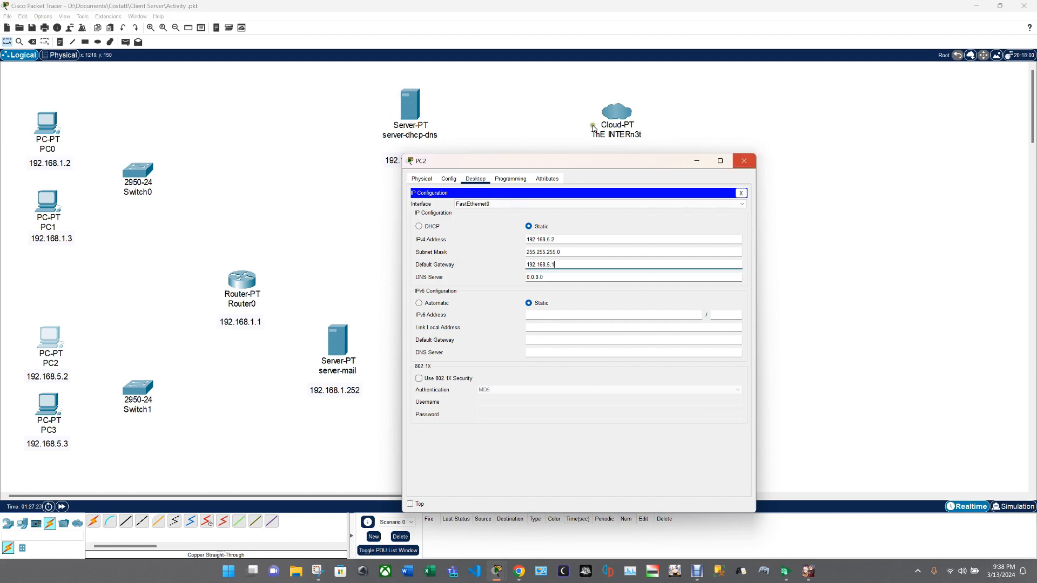
left_click(744, 161)
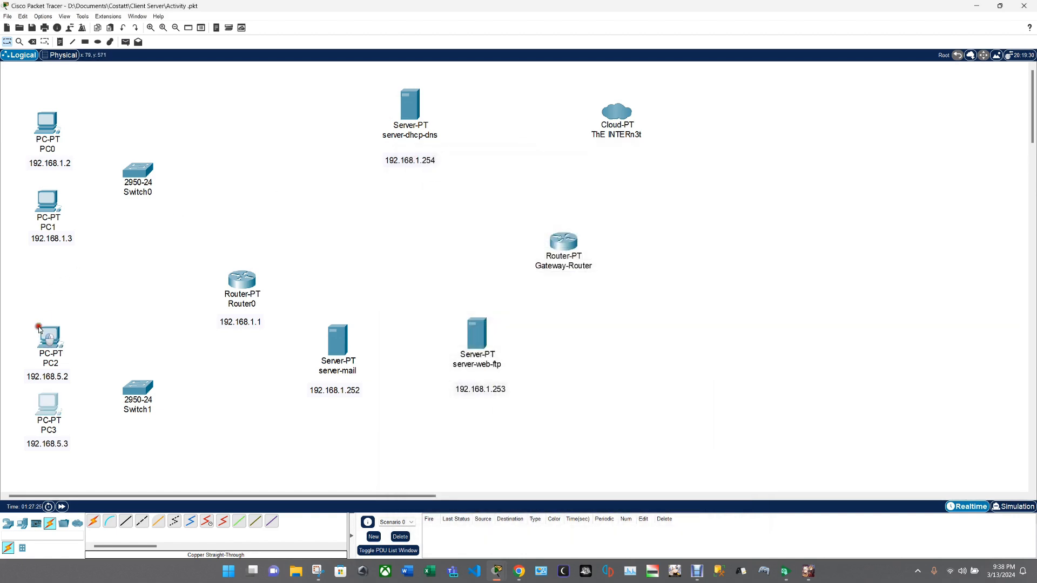
- Configure PC3 with static IPv4 address 192.168.5.3, subnet mask 255.255.255.0 and default gateway 192.168.5.1
left_click(48, 404)
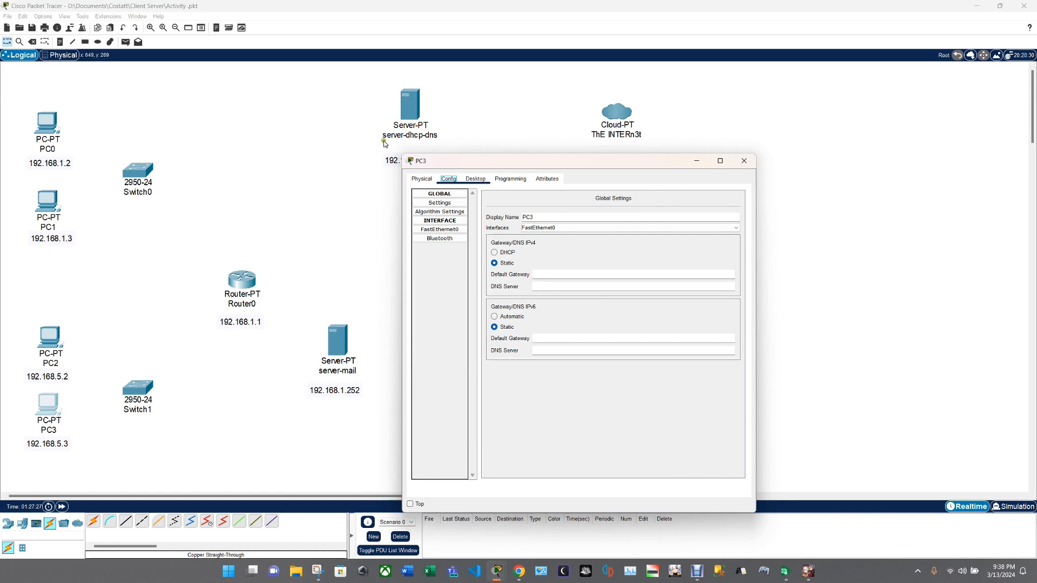
left_click(475, 179)
left_click(452, 215)
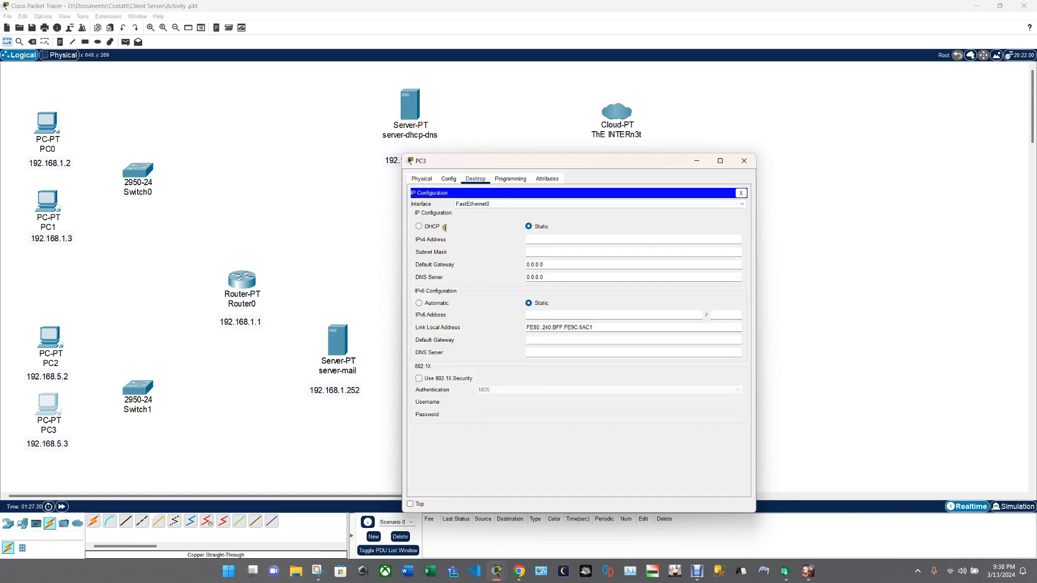
type("192.168.5.3")
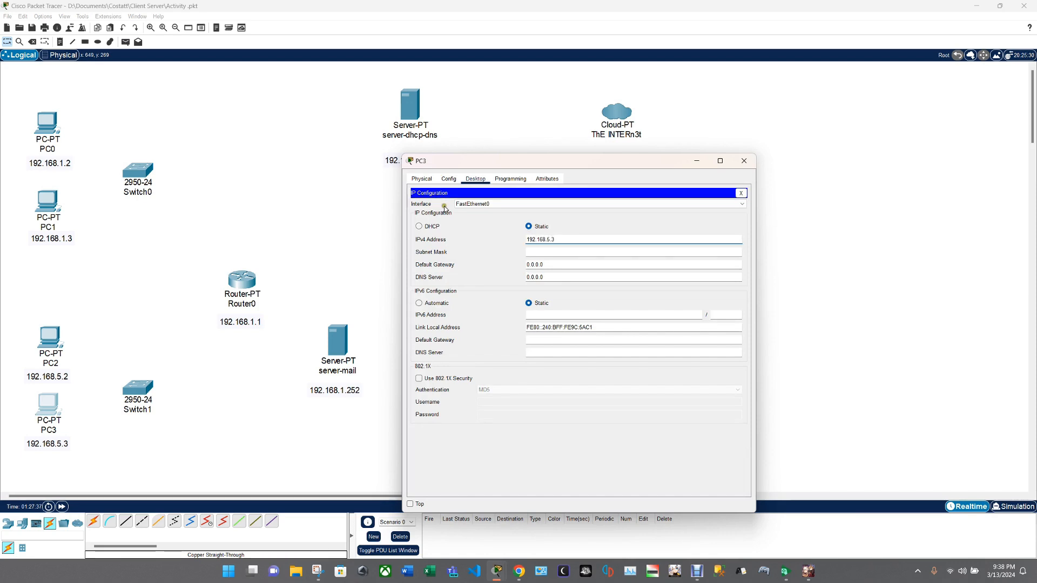
key("Tab")
key("Tab")
key("BackSpace")
key("BackSpace")
key("BackSpace")
key("BackSpace")
key("BackSpace")
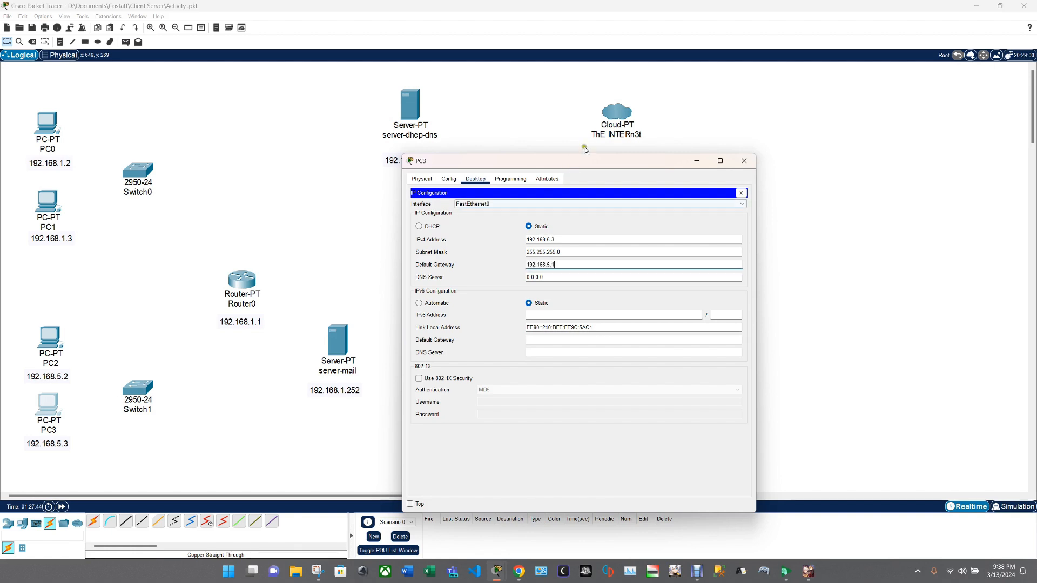
left_click(599, 130)
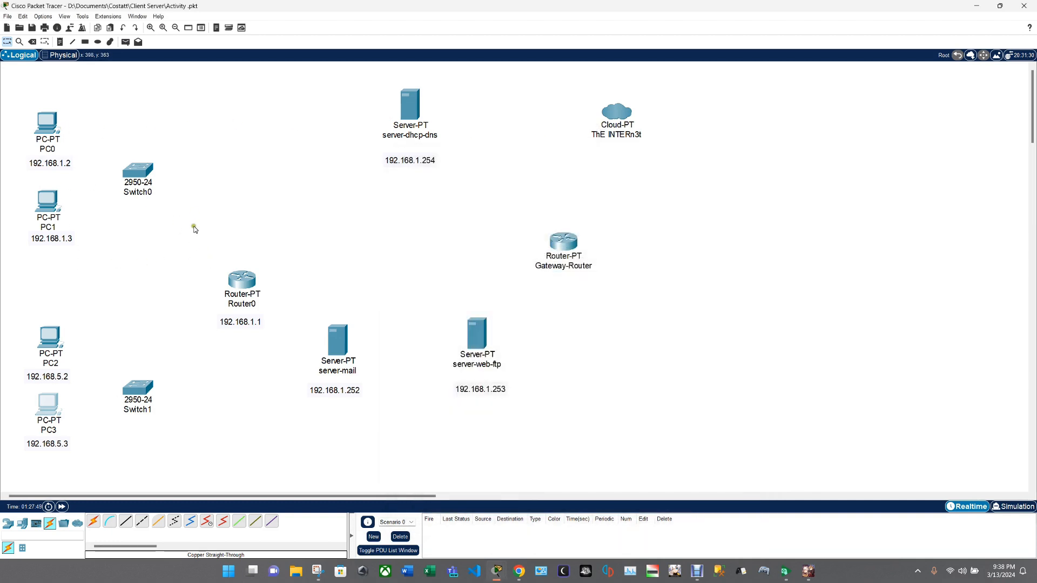
- Assign 192.168.1.1 with mask 255.255.255.0 to Router0's FastEthernet0/0 interface and turn the port on
left_click(238, 282)
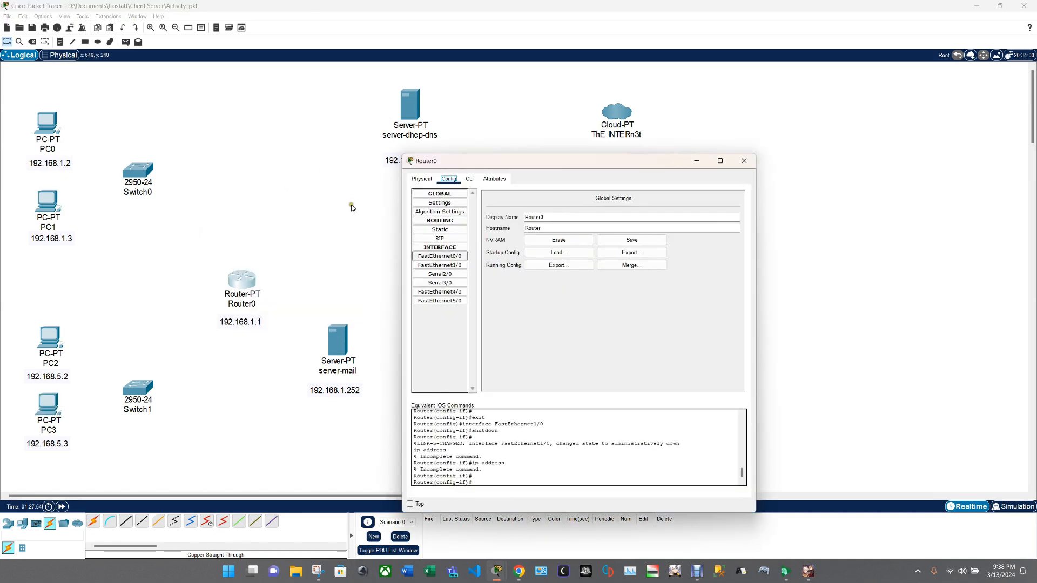
left_click(440, 257)
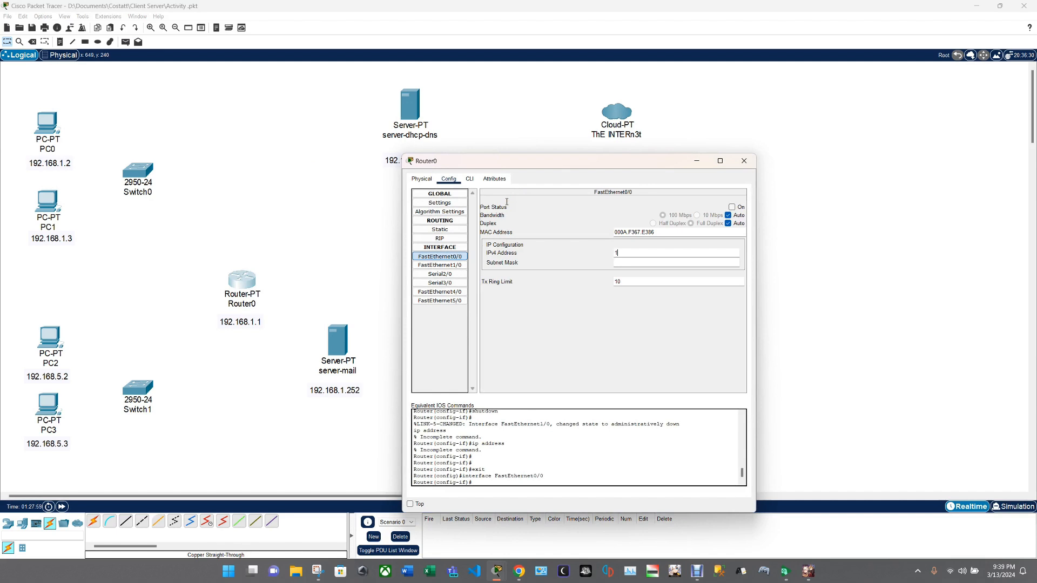
type("192.168.1.1")
key("Tab")
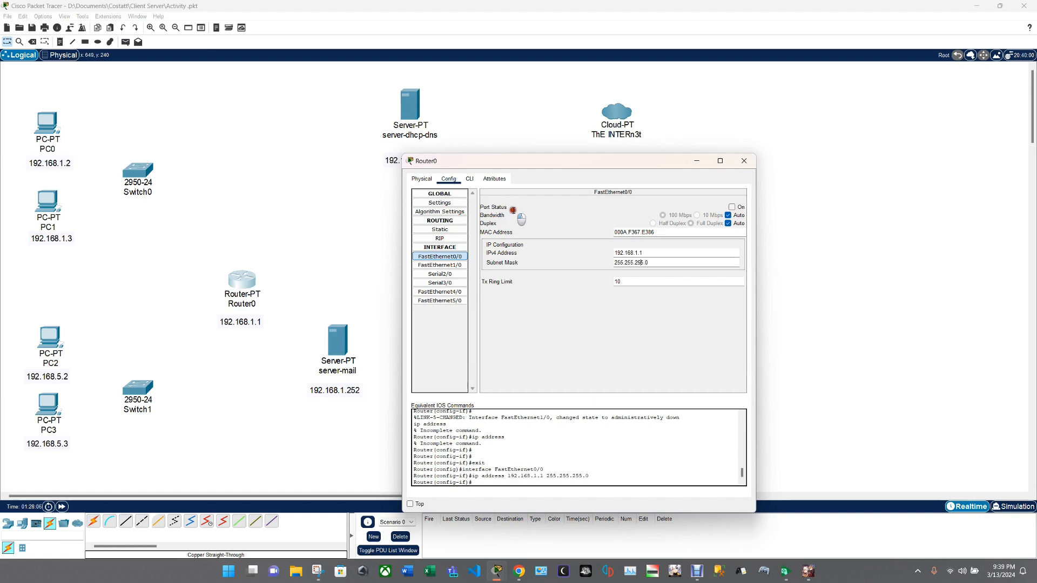
left_click(732, 206)
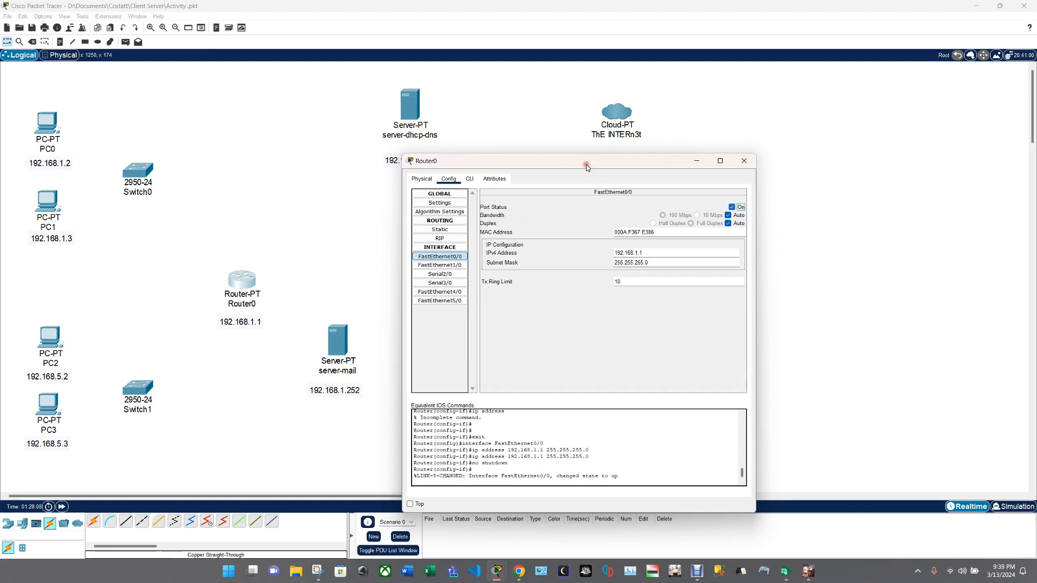
- Assign 192.168.5.1 with mask 255.255.255.0 to Router0's FastEthernet1/0 interface and close the router's settings
left_click(453, 266)
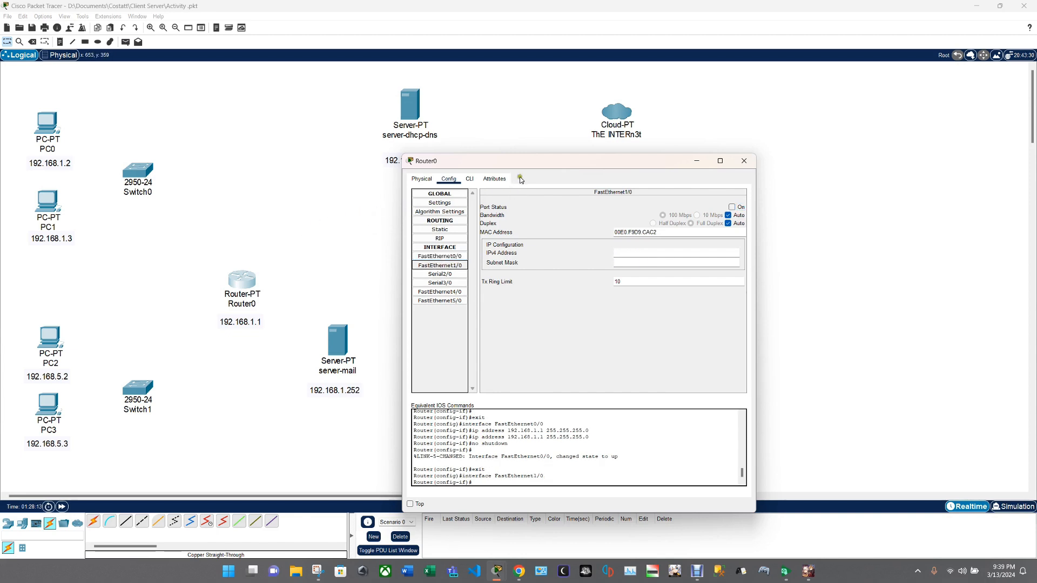
left_click(631, 253)
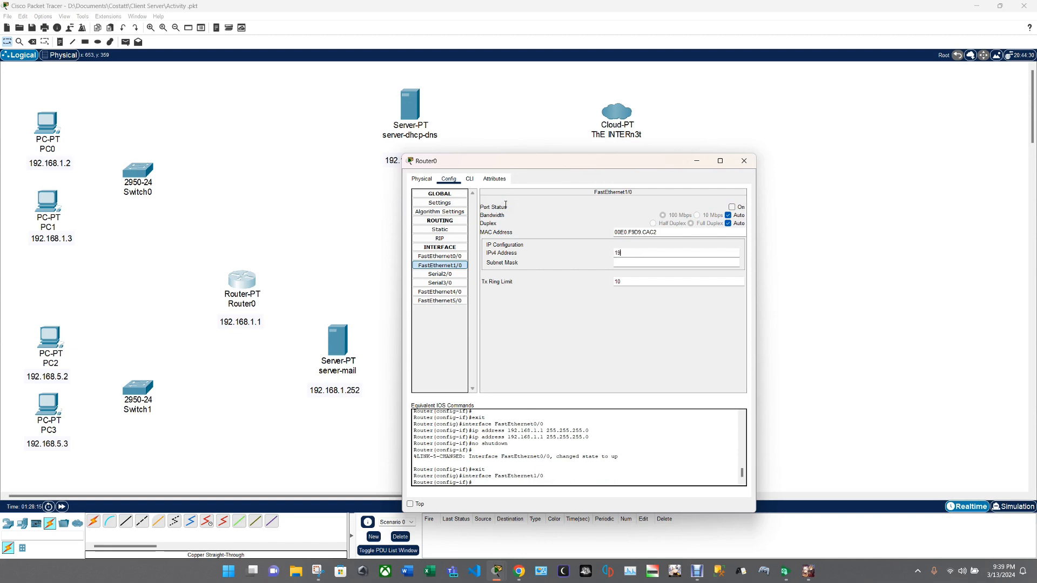
type("192.168.5.1")
key("Tab")
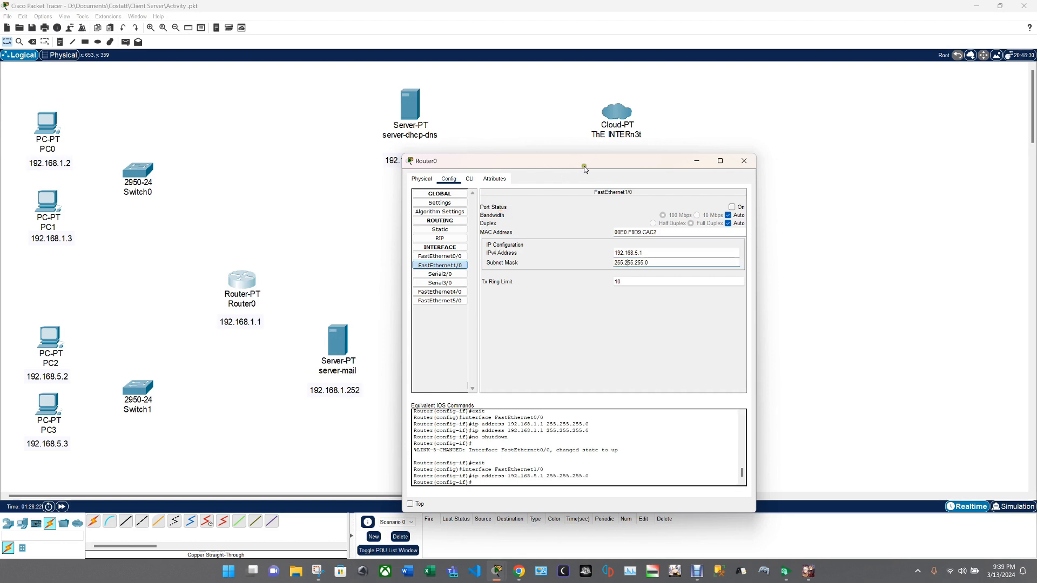
left_click(744, 160)
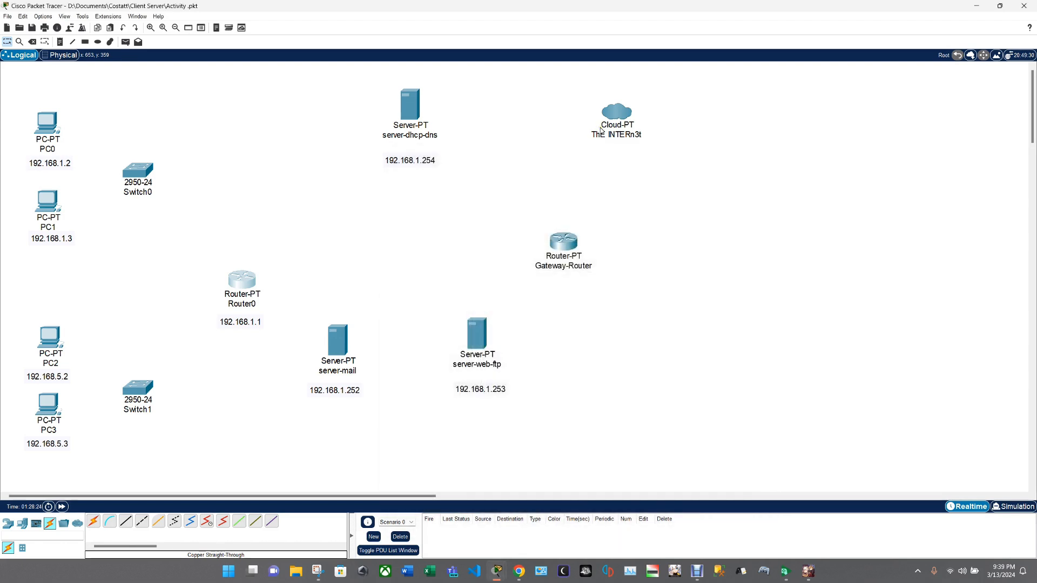
- Add 192.168.5.1 as a second line to the address note below Router0
left_click(186, 259)
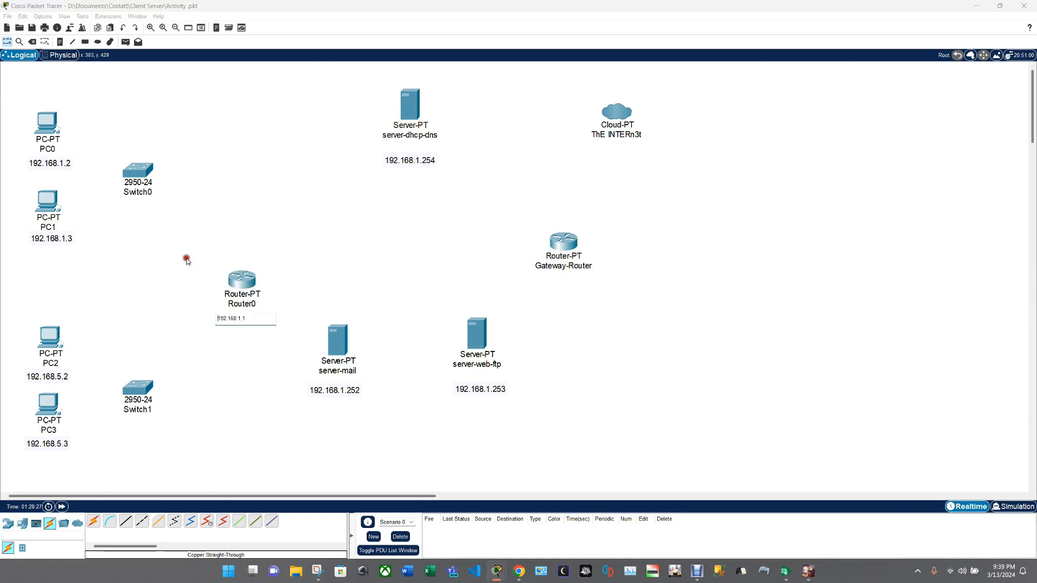
left_click(202, 257)
key("Return")
left_click(203, 257)
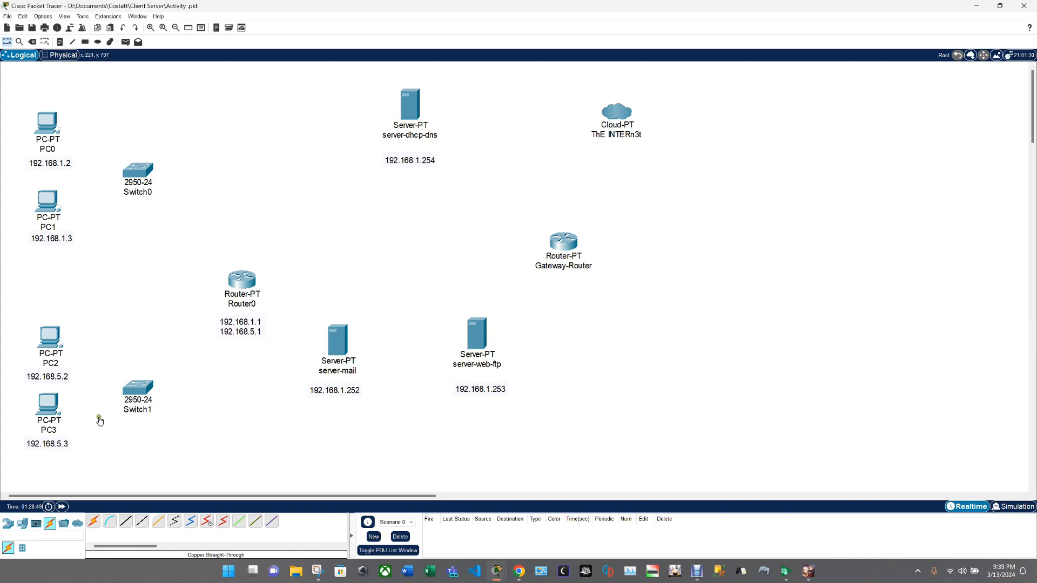
- Connect PC0's FastEthernet0 port to Switch0 with a copper straight-through cable
left_click(126, 521)
left_click(51, 118)
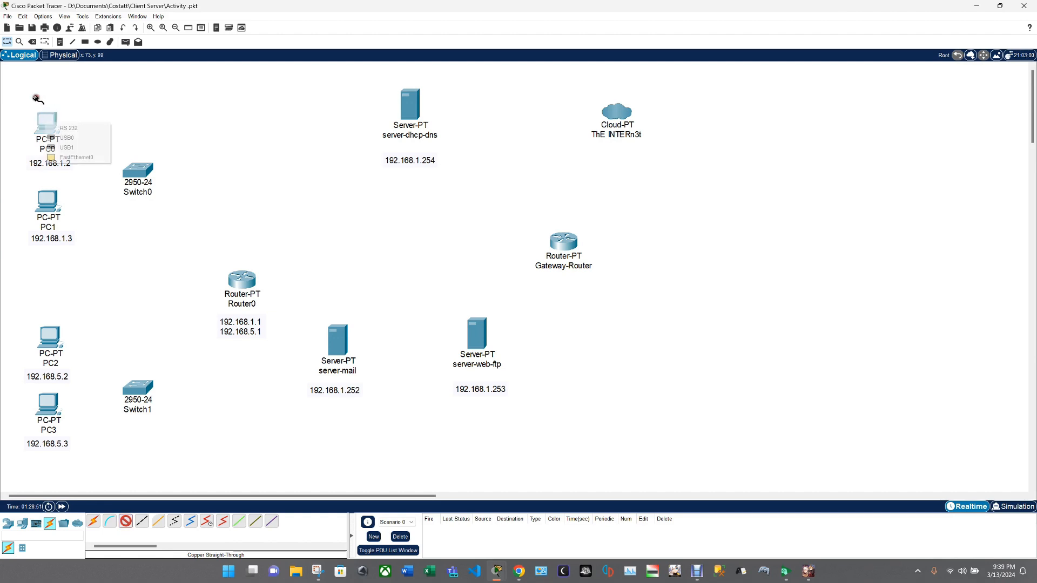
left_click(76, 157)
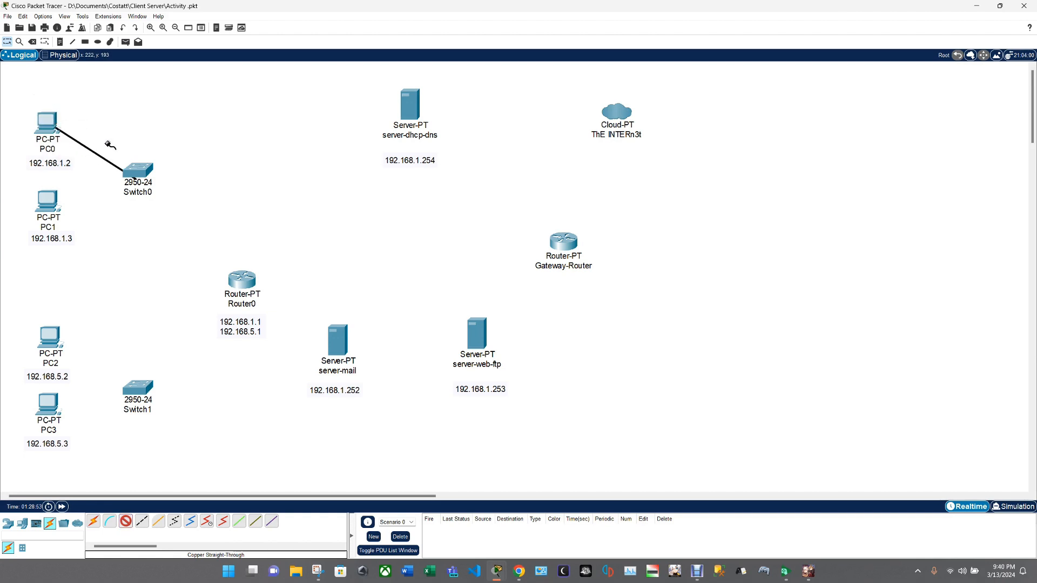
left_click(132, 172)
left_click(162, 191)
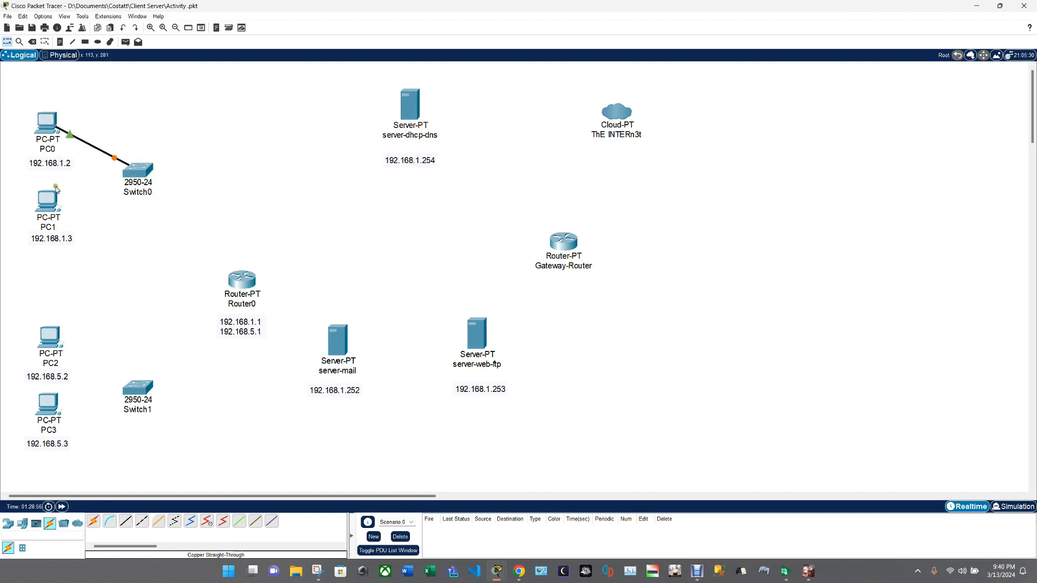
- Connect PC1's FastEthernet0 port to Switch0 with a copper straight-through cable
left_click(40, 171)
left_click(745, 160)
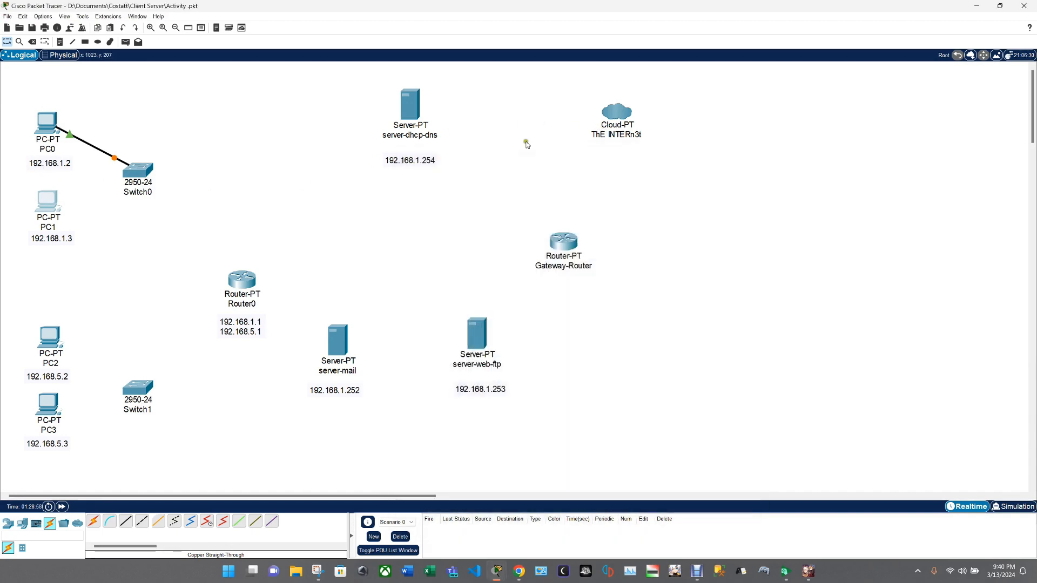
left_click(125, 521)
left_click(50, 201)
left_click(78, 244)
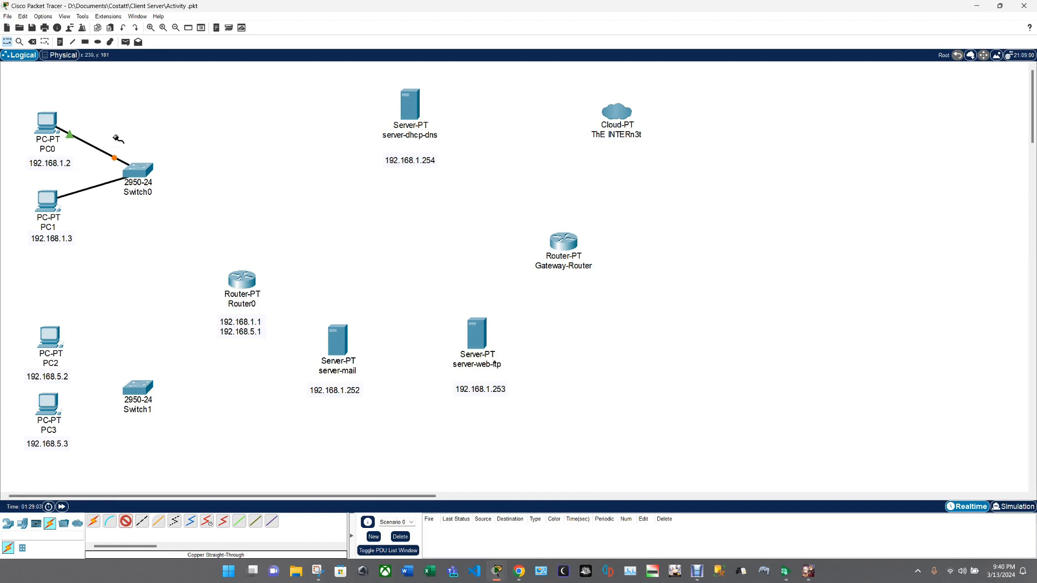
left_click(136, 172)
left_click(162, 188)
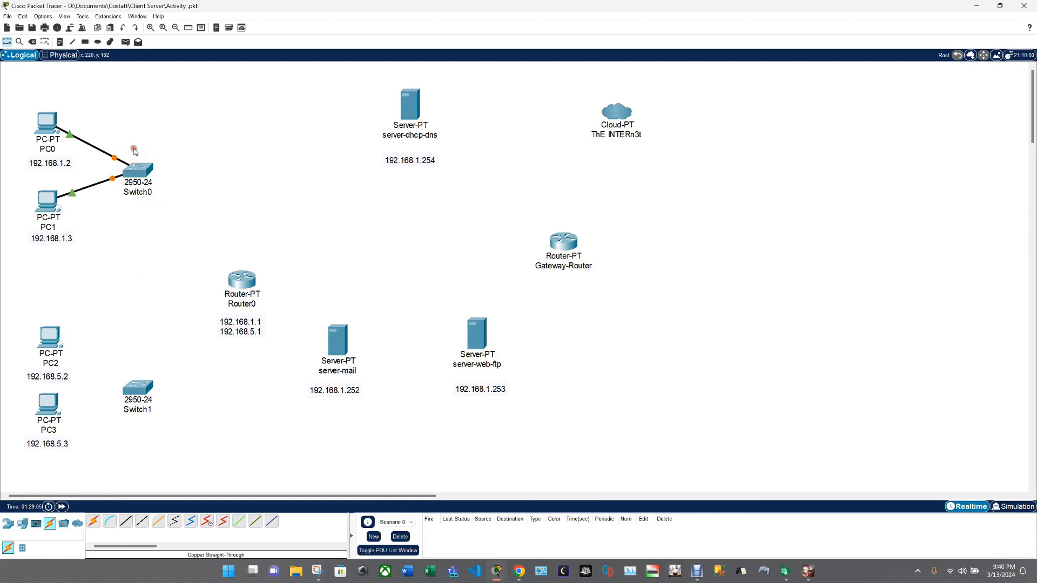
- Connect PC2's FastEthernet0 port to Switch1's FastEthernet0/1 port with a copper straight-through cable
right_click(103, 416)
left_click(54, 341)
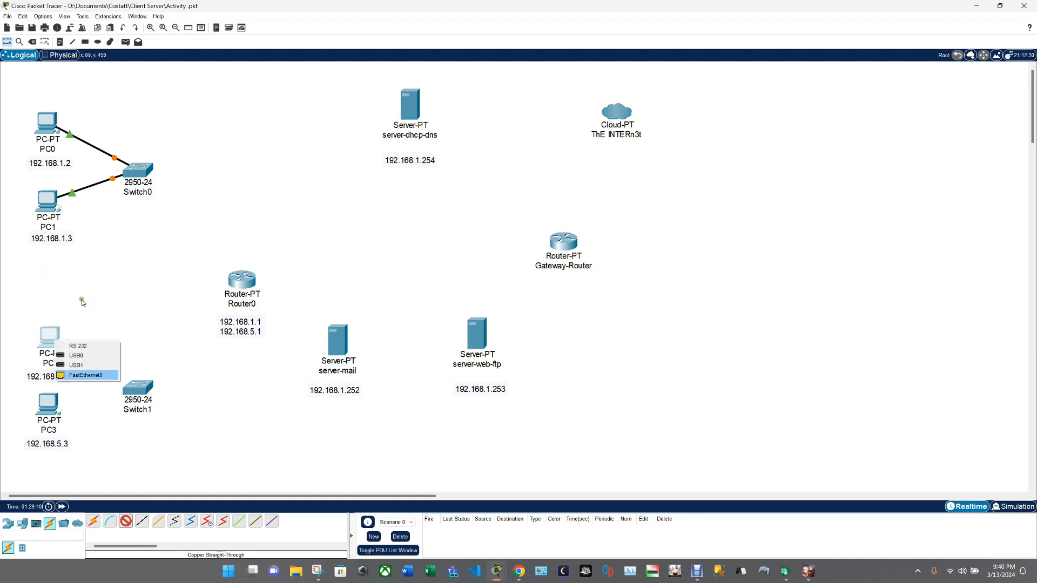
left_click(89, 375)
left_click(138, 386)
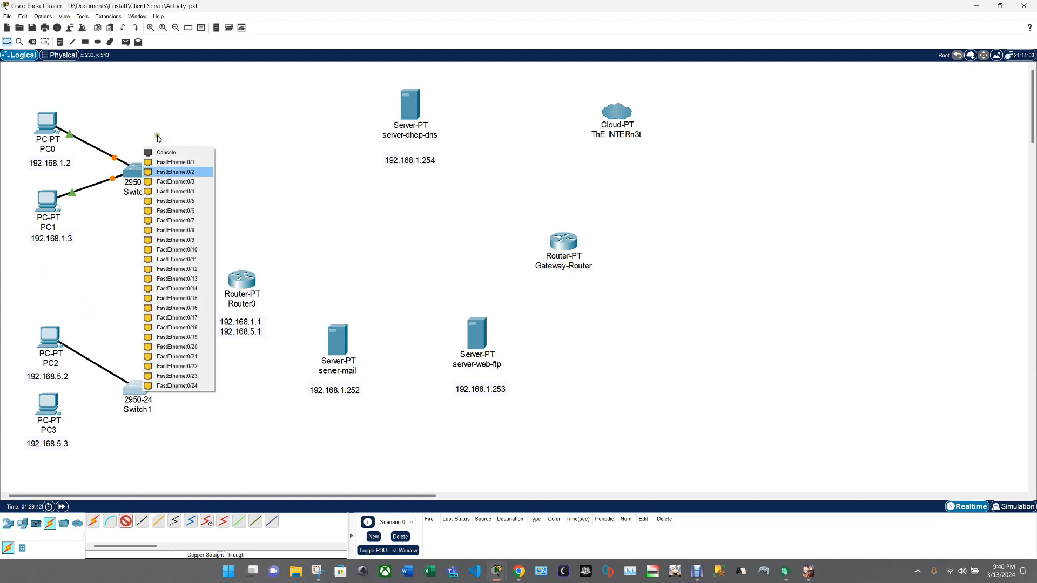
left_click(173, 162)
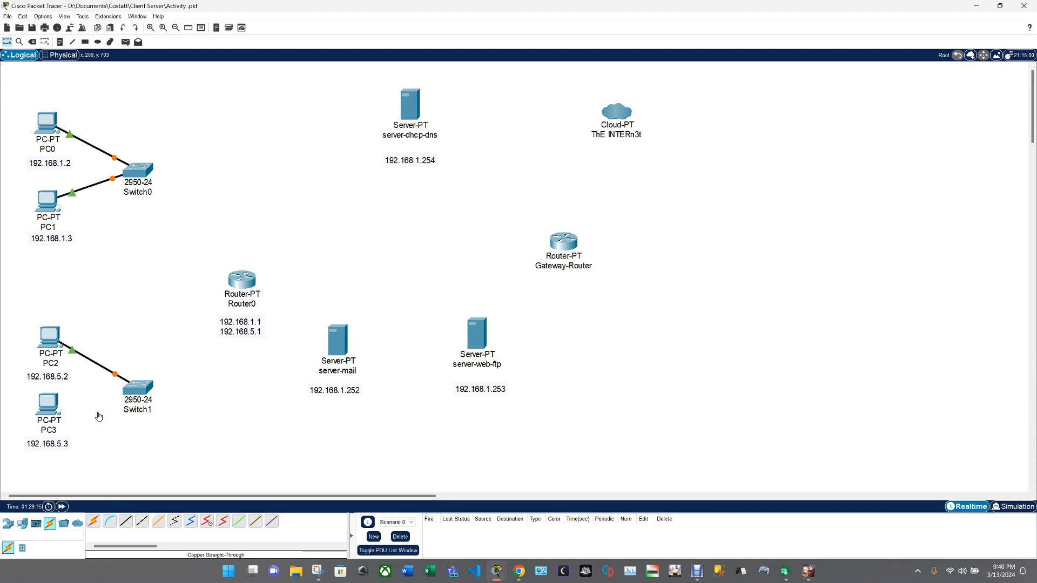
- Connect PC3's FastEthernet0 port to Switch1 with a copper straight-through cable
left_click(43, 322)
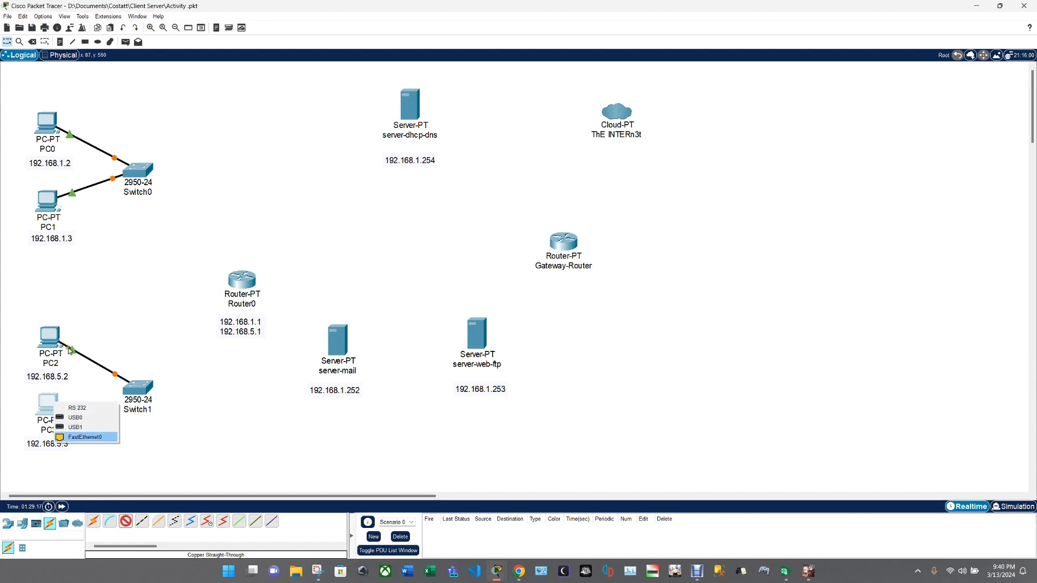
left_click(84, 437)
left_click(138, 390)
key("Up")
key("Up")
key("Up")
key("Up")
key("Up")
key("Up")
key("Up")
key("Up")
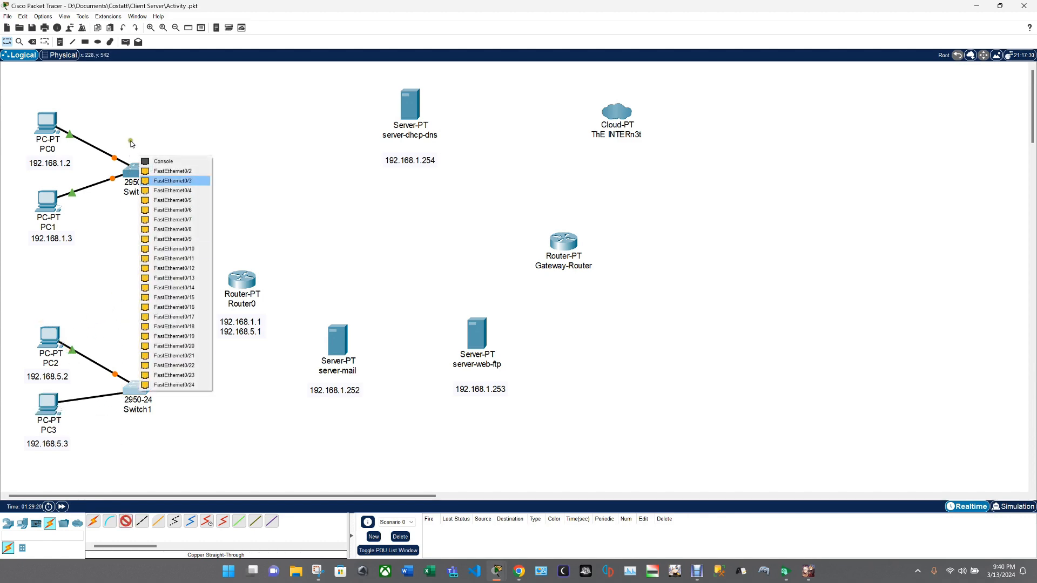
key("Return")
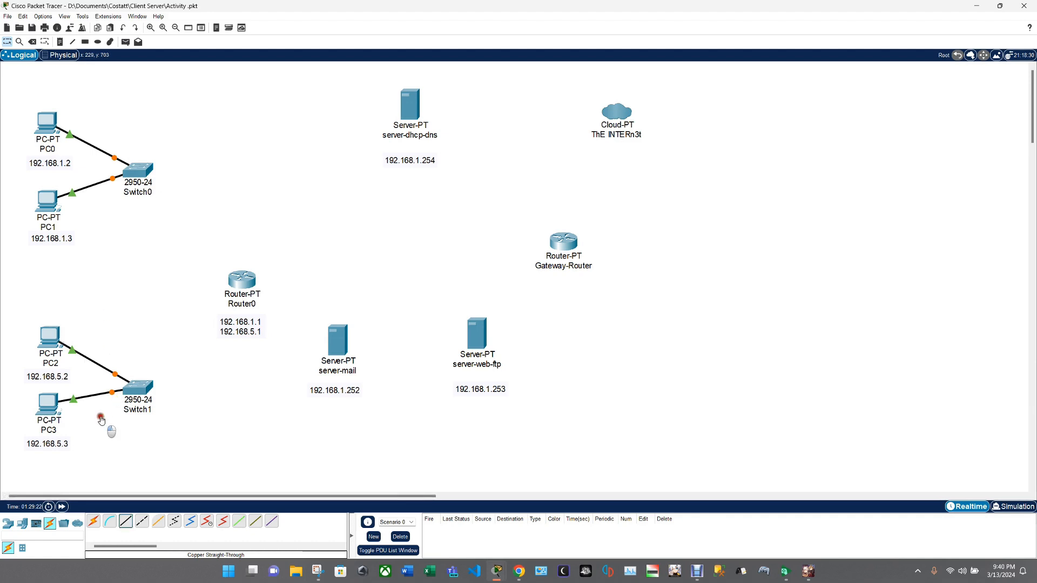
- Connect Switch0 to Router0 with a copper straight-through cable
left_click(144, 174)
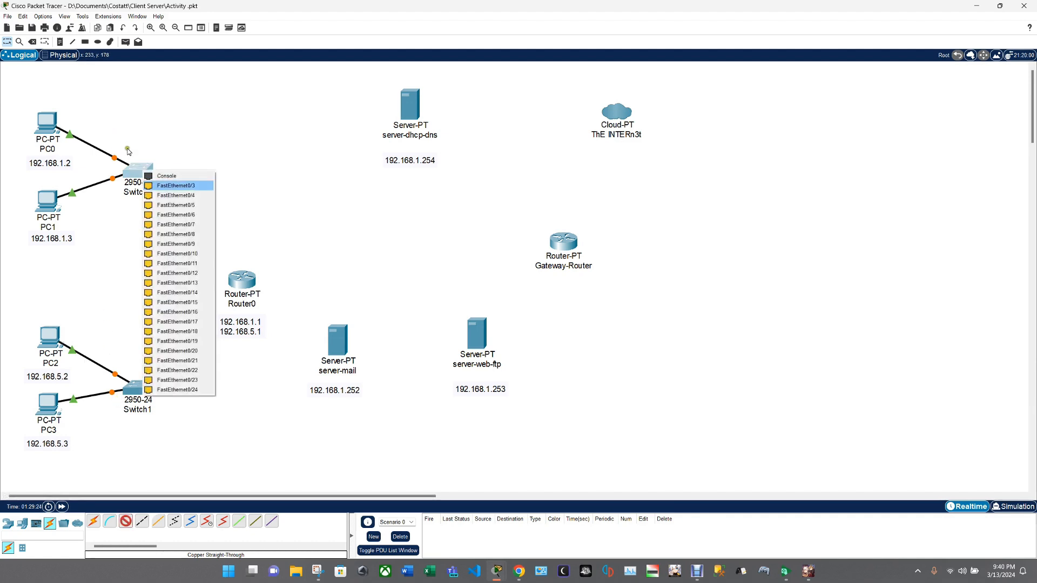
left_click(142, 313)
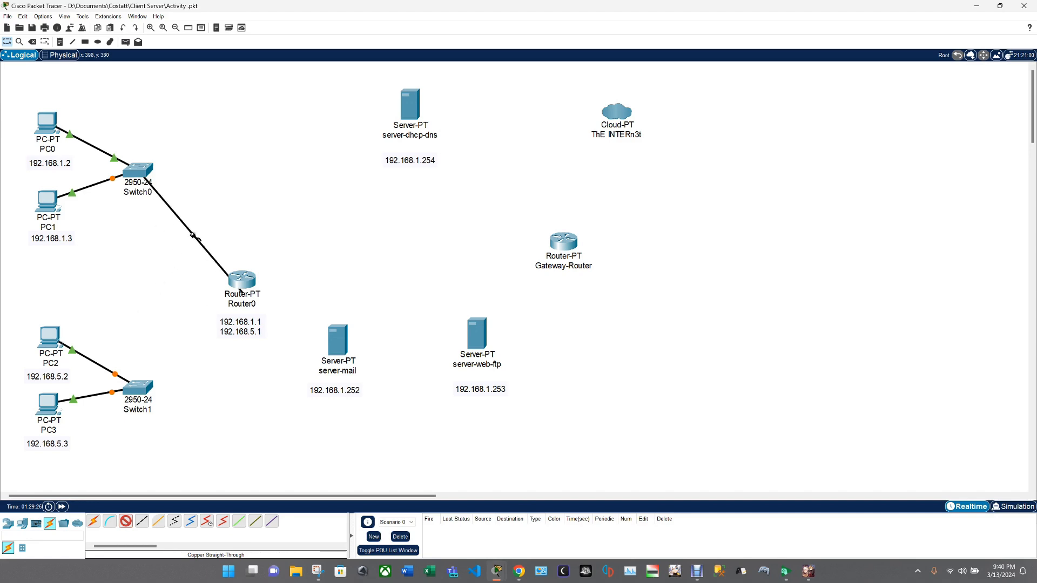
left_click(240, 278)
left_click(273, 304)
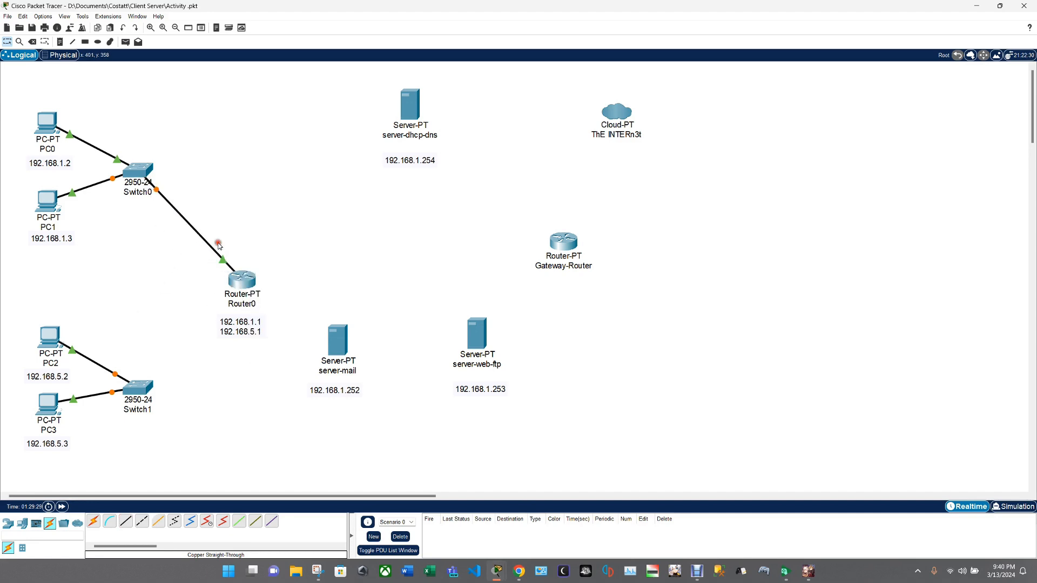
- Connect Switch1 to Router0 with a copper straight-through cable
left_click(125, 522)
left_click(146, 386)
left_click(168, 380)
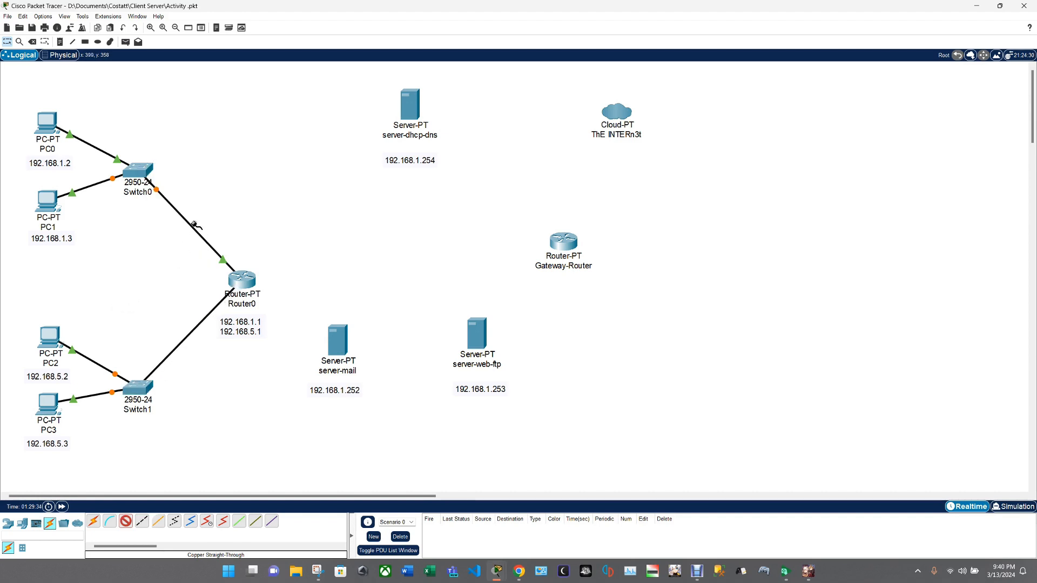
left_click(240, 279)
left_click(270, 303)
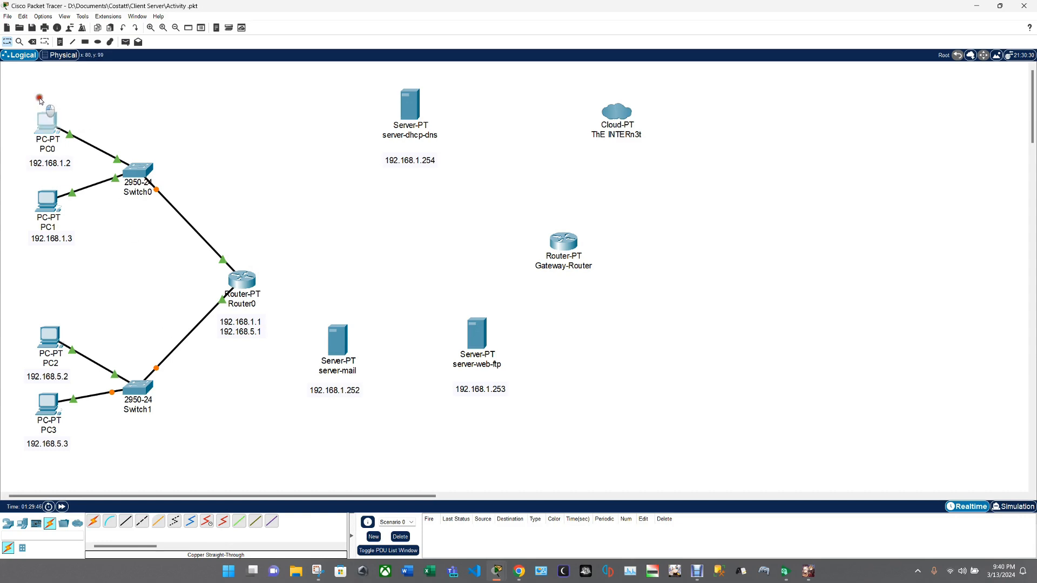
- Open PC0's Command Prompt, look over its earlier output and enter the exit command
left_click(44, 116)
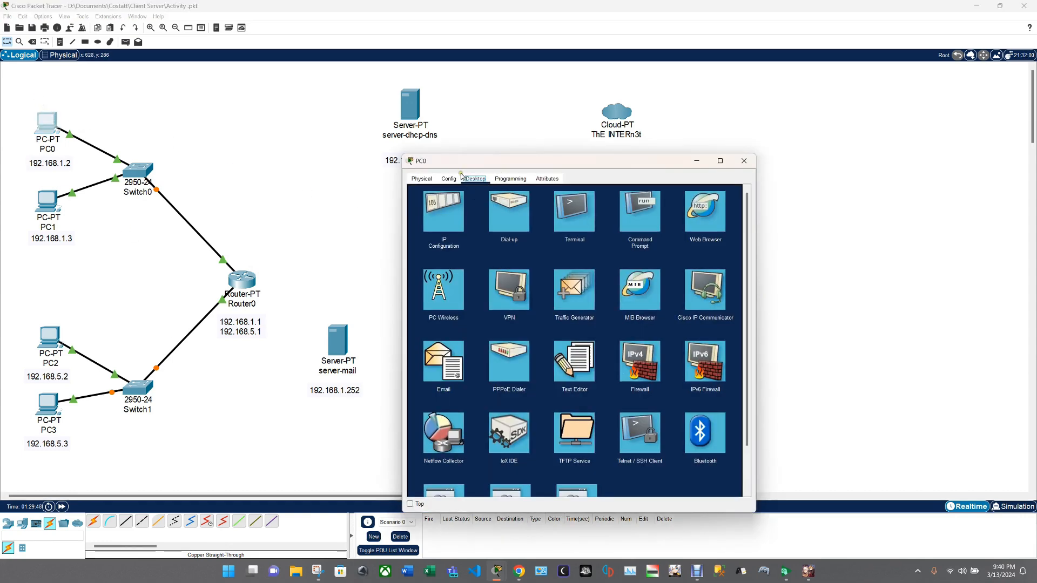
left_click(639, 212)
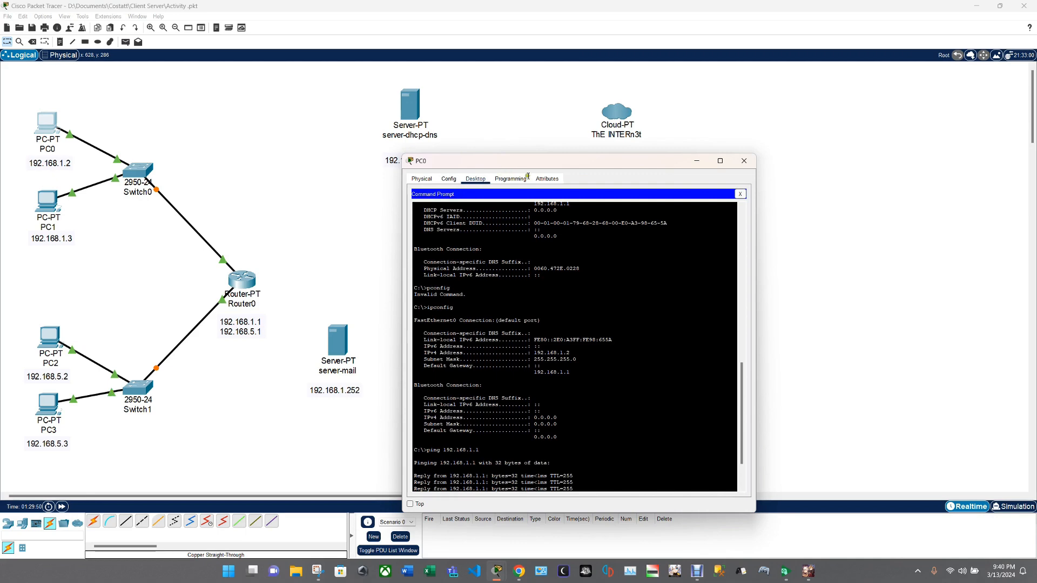
left_click(594, 316)
scroll(596, 335, "down", 3)
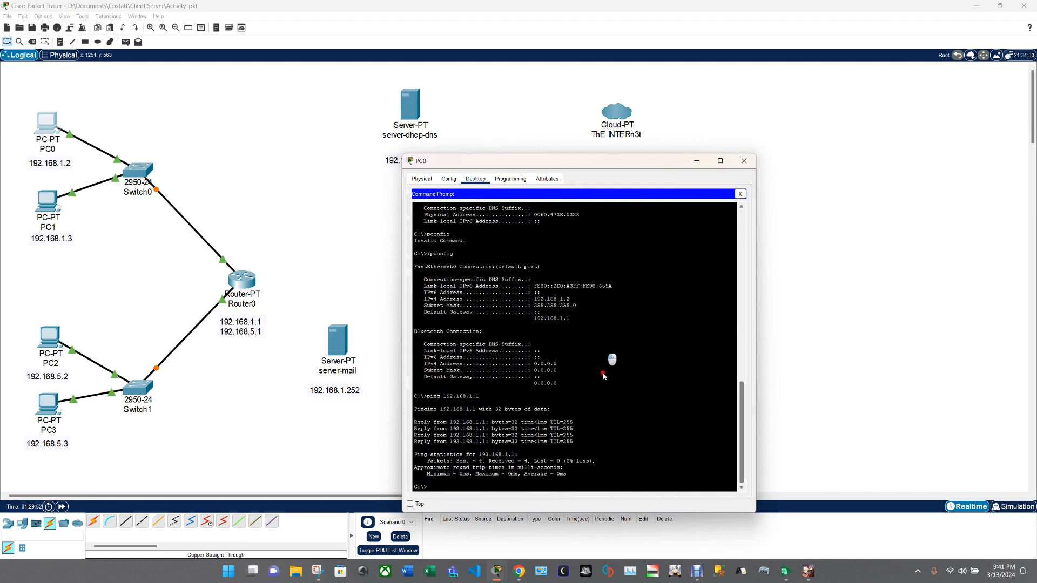
scroll(604, 383, "up", 3)
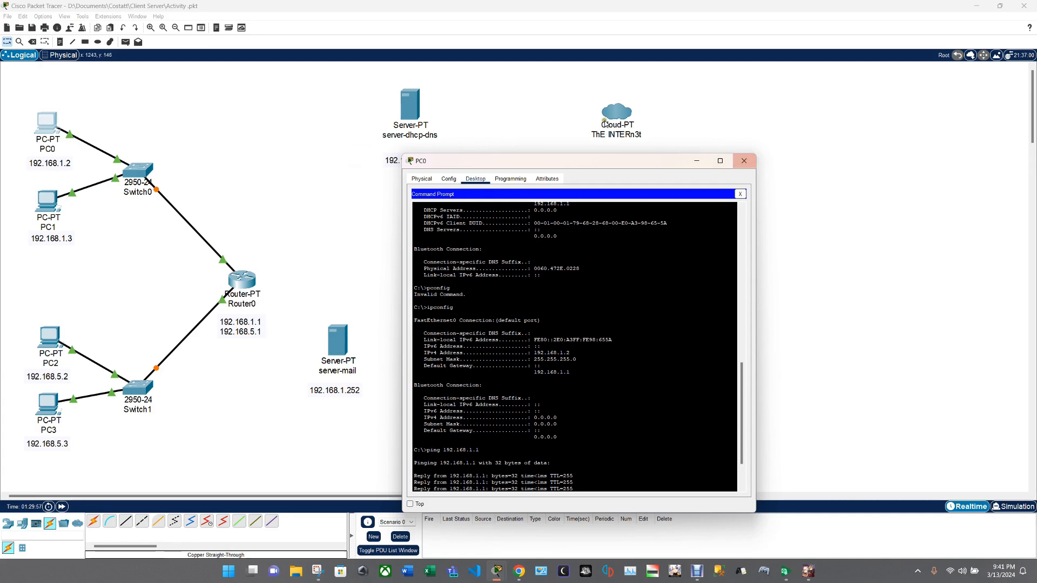
left_click(740, 194)
left_click(452, 179)
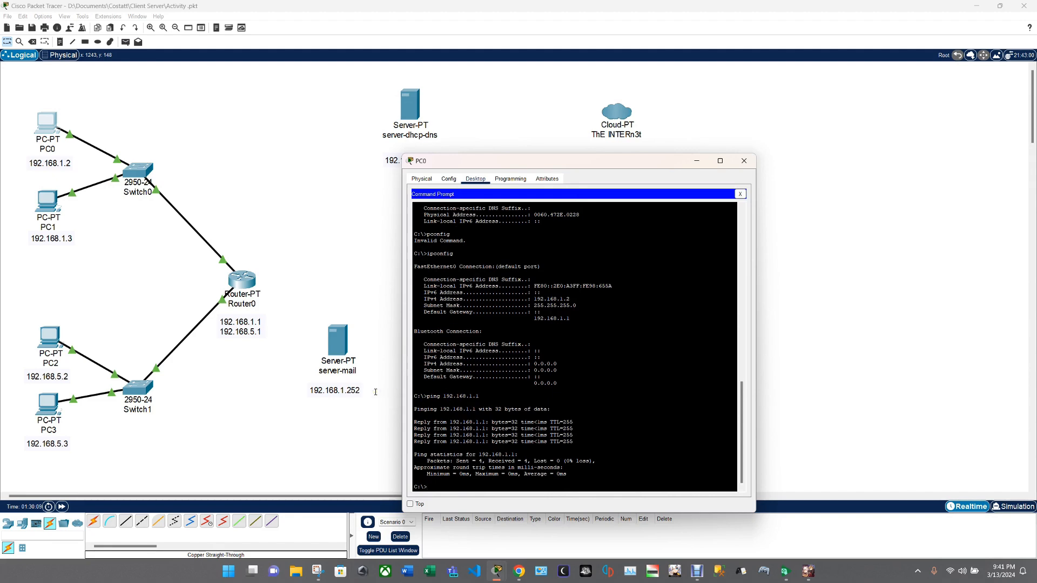
type("it")
key("Return")
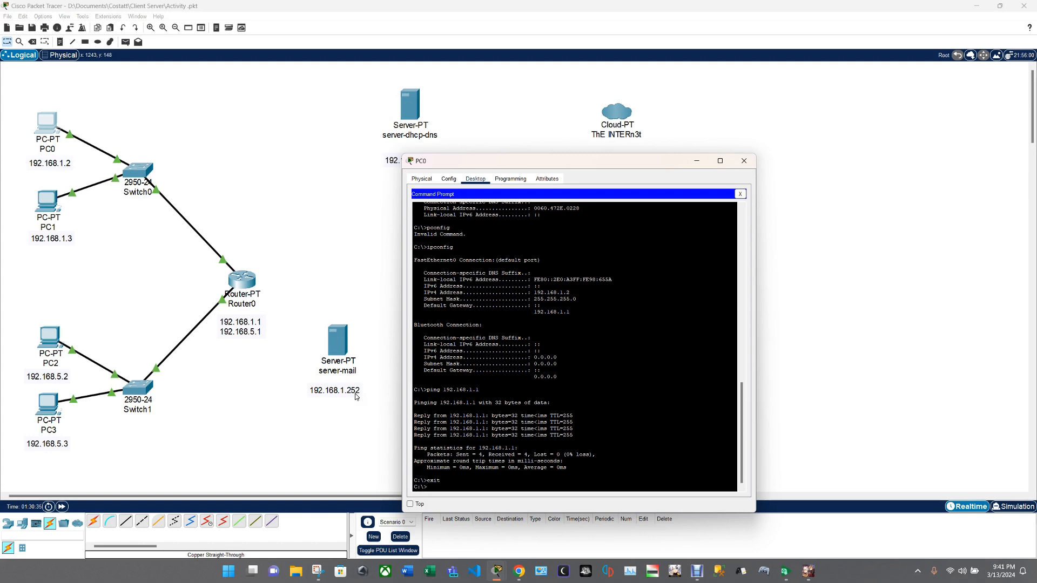
- Run ipconfig in PC0's Command Prompt to check its IP settings
type("g")
type("i")
type("pco")
type("nfig")
key("Return")
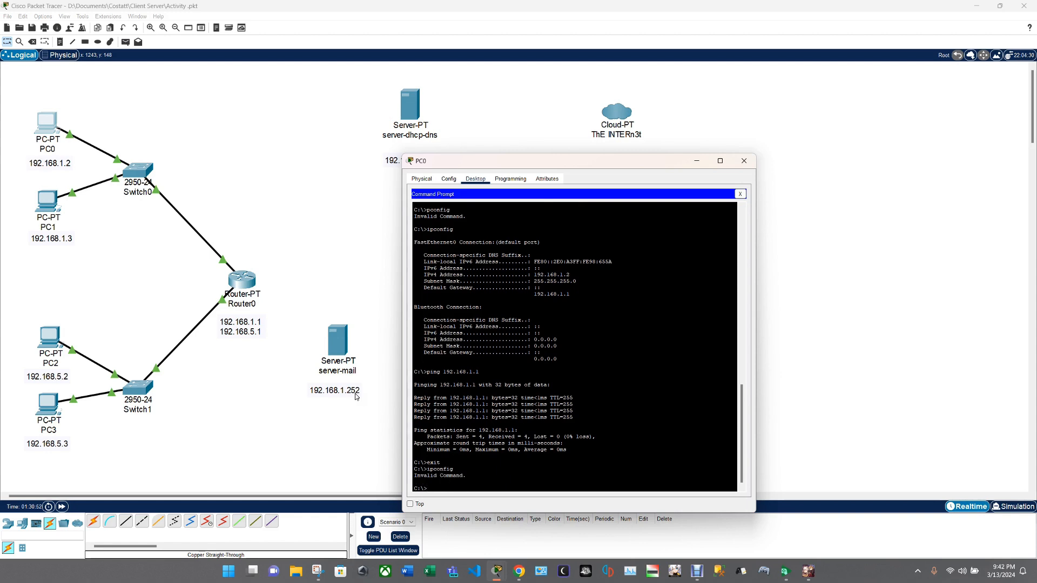
type("ipcon")
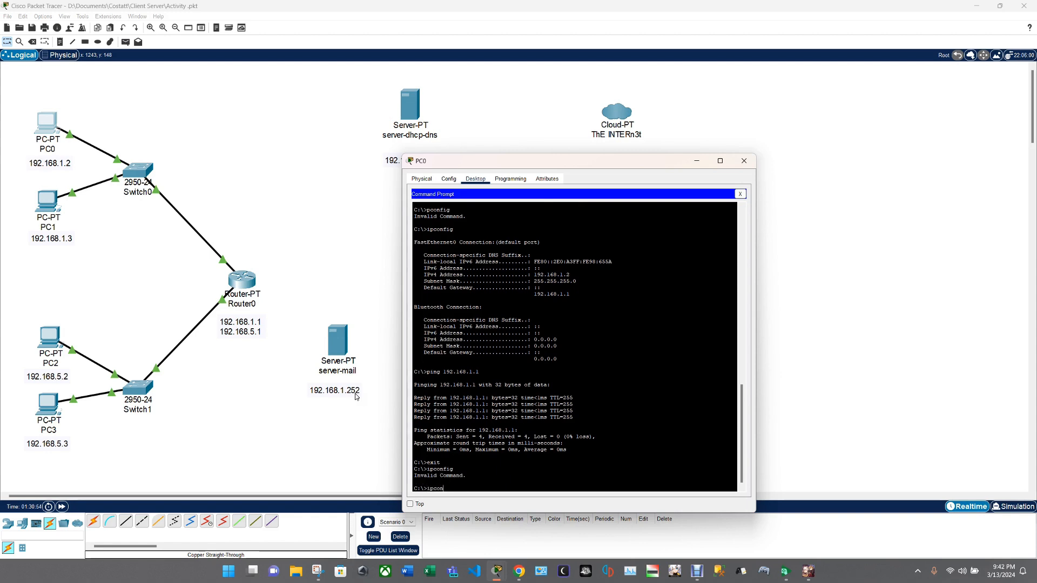
type("fig")
key("Return")
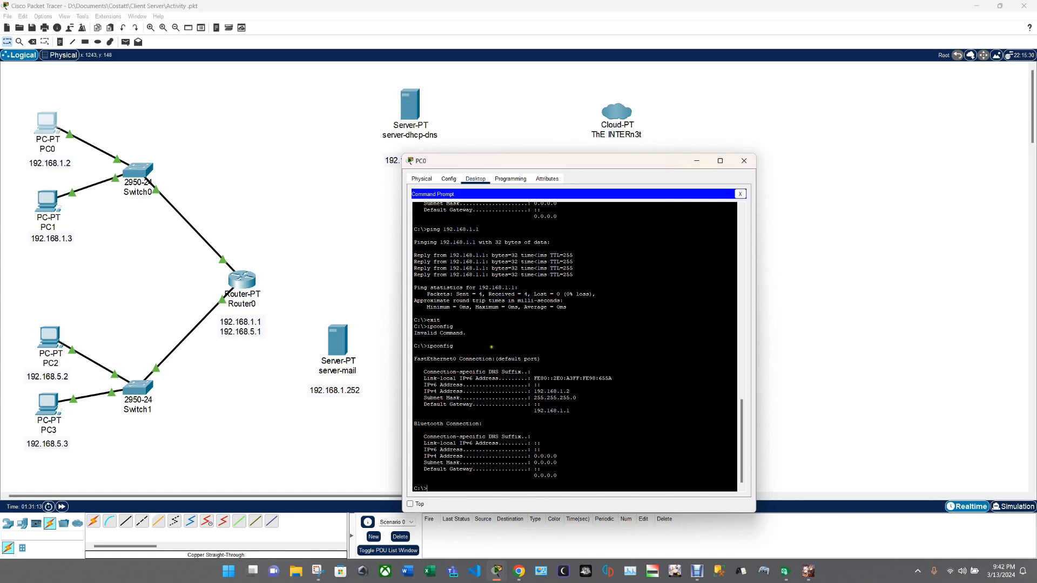
- Ping PC1 at 192.168.1.3 from PC0 to test the connection within the same subnet
type("192.168.1.3")
key("Return")
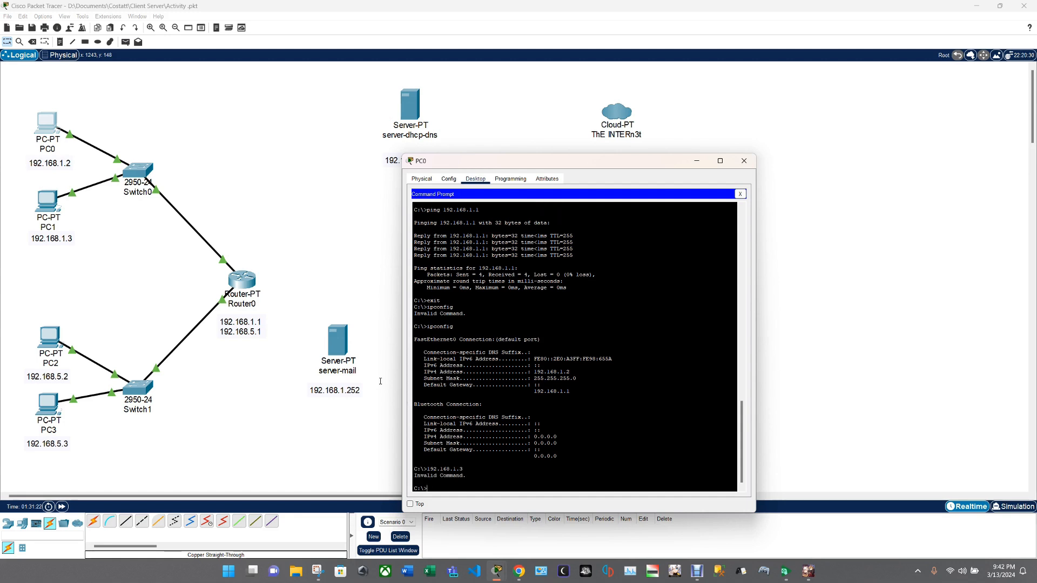
type("ping 192.168.1.3")
key("Return")
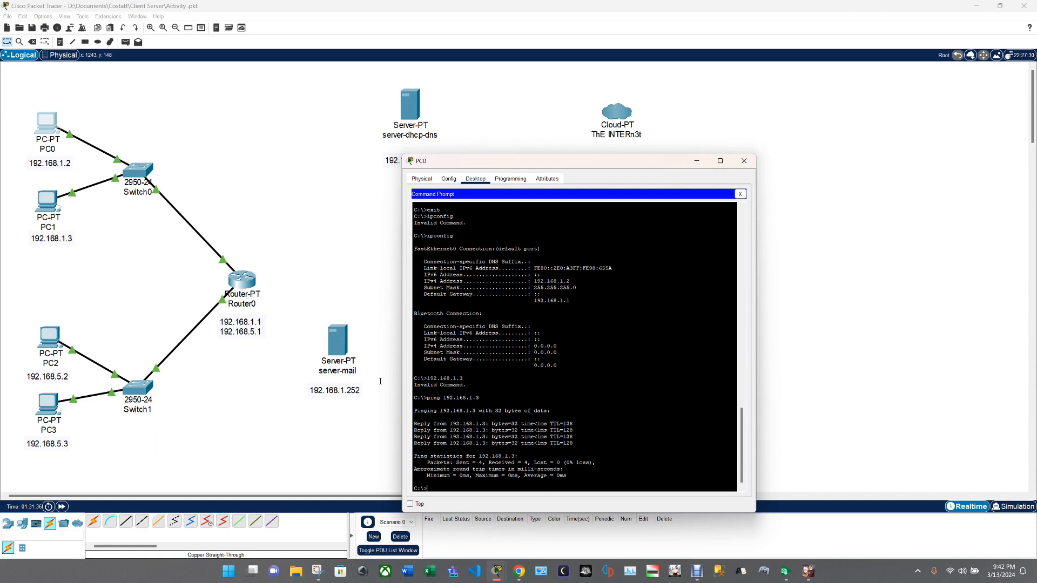
- Ping Router0 at 192.168.1.1 from PC0 and close the PC0 window
type("ping 192.168.1.1")
key("Return")
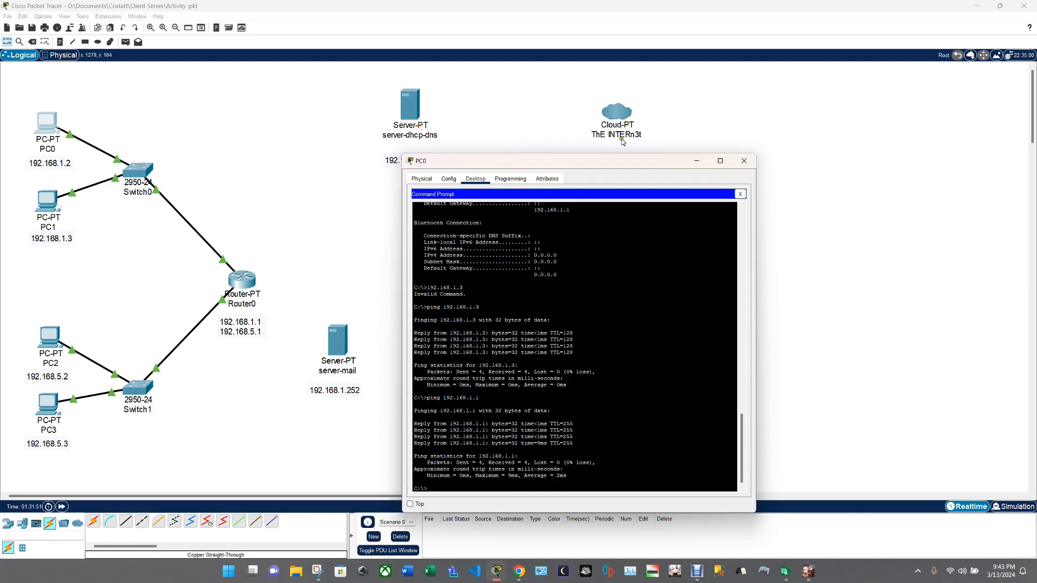
left_click(744, 161)
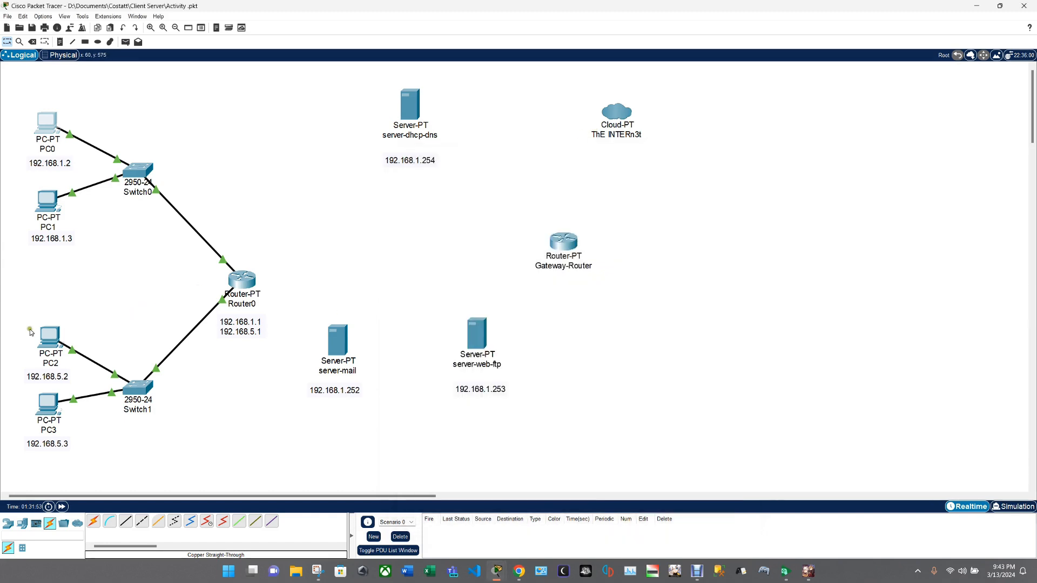
- Open PC3's Command Prompt and run ipconfig to check its IP settings
left_click(45, 402)
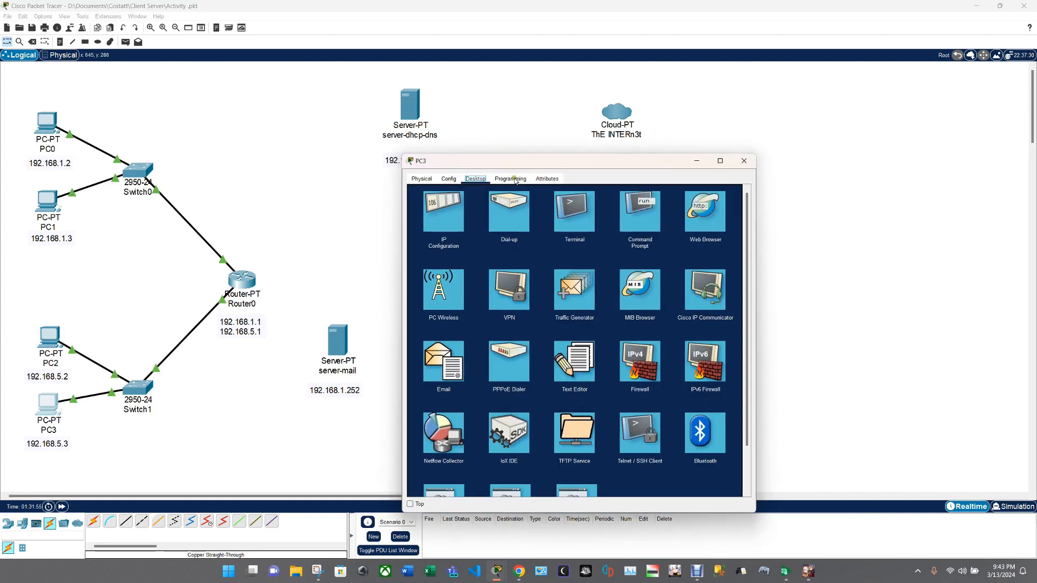
left_click(641, 212)
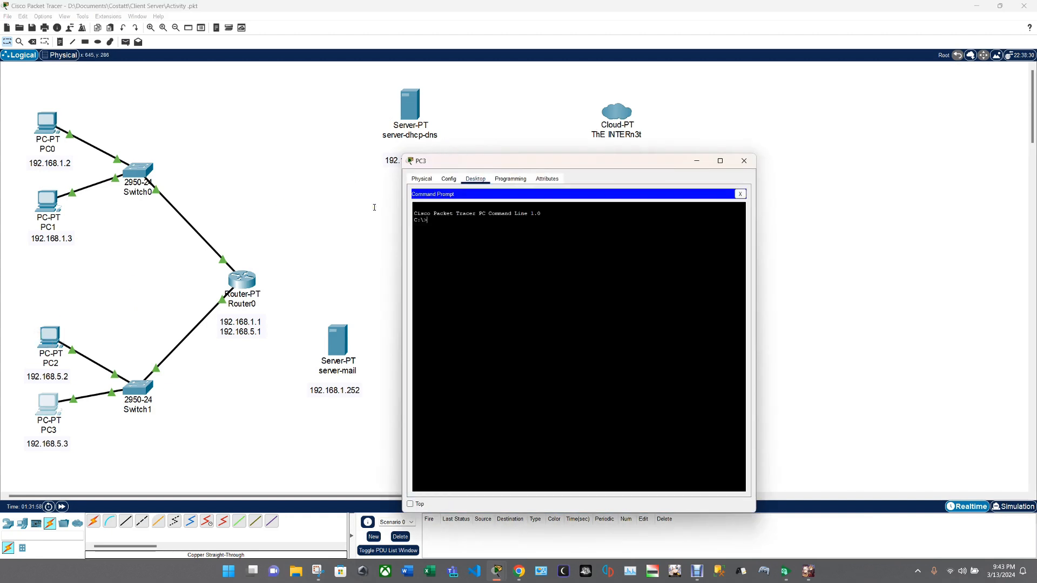
type("ip")
type("f")
type("config")
key("Return")
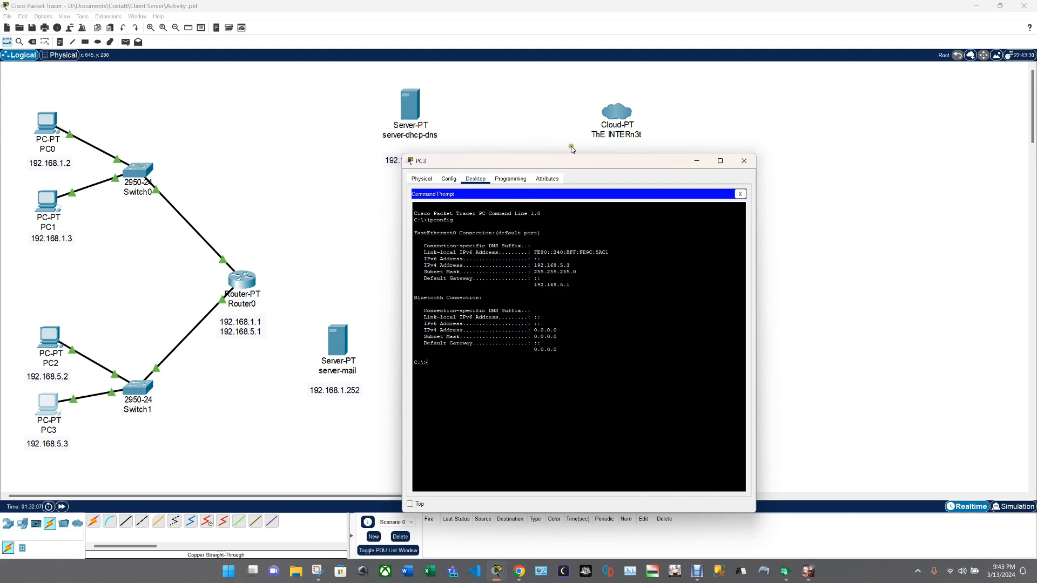
- Ping PC2 at 192.168.5.2 and Router0 at 192.168.5.1 from PC3
type("ping 192.168.5.2")
key("Return")
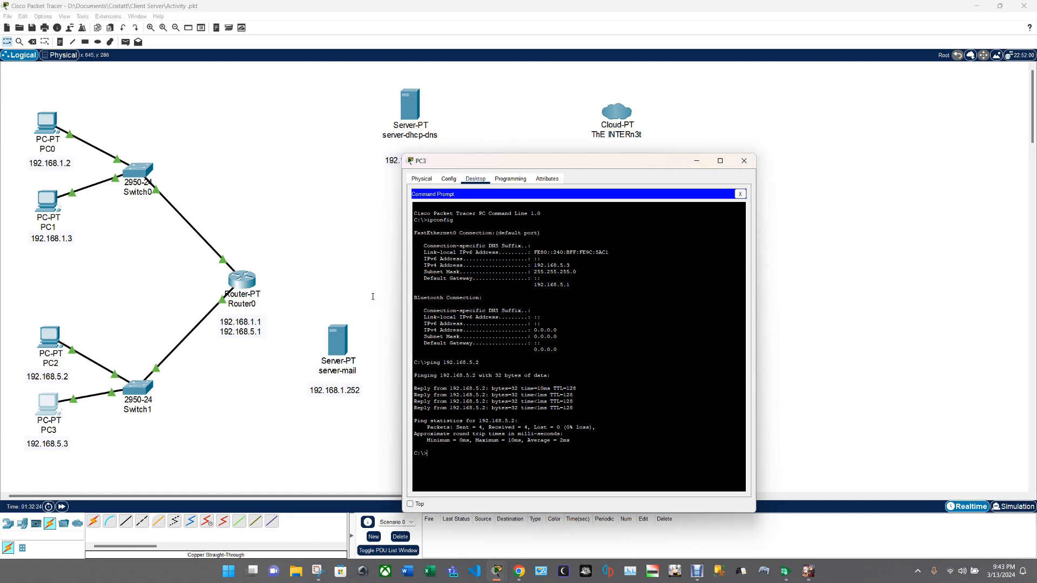
type("ping 192.168.5.1")
key("Return")
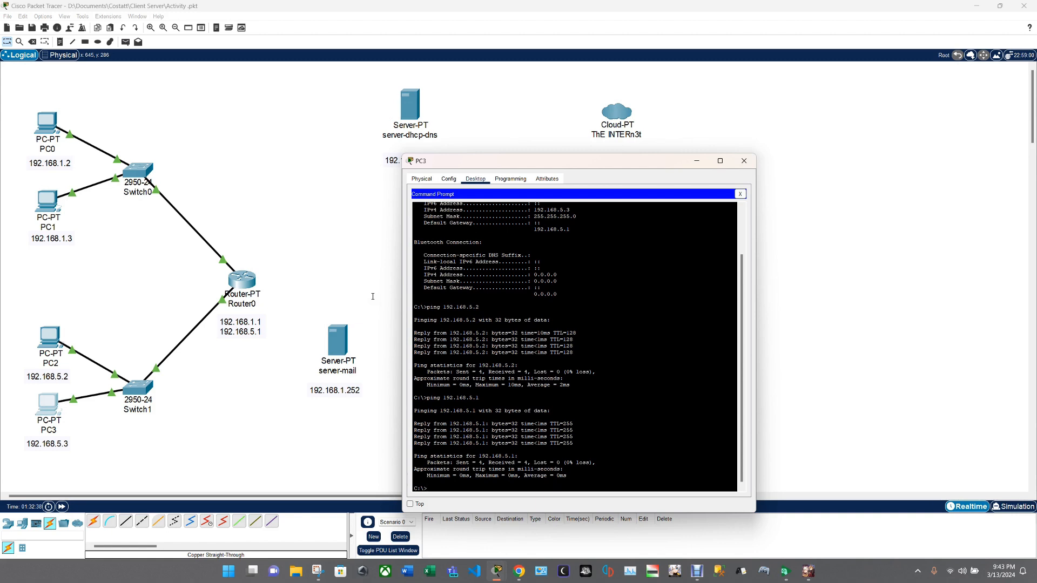
- Ping PC0 at 192.168.1.2 from PC3 to test routing between the two subnets
type("192.168.1.2")
key("Return")
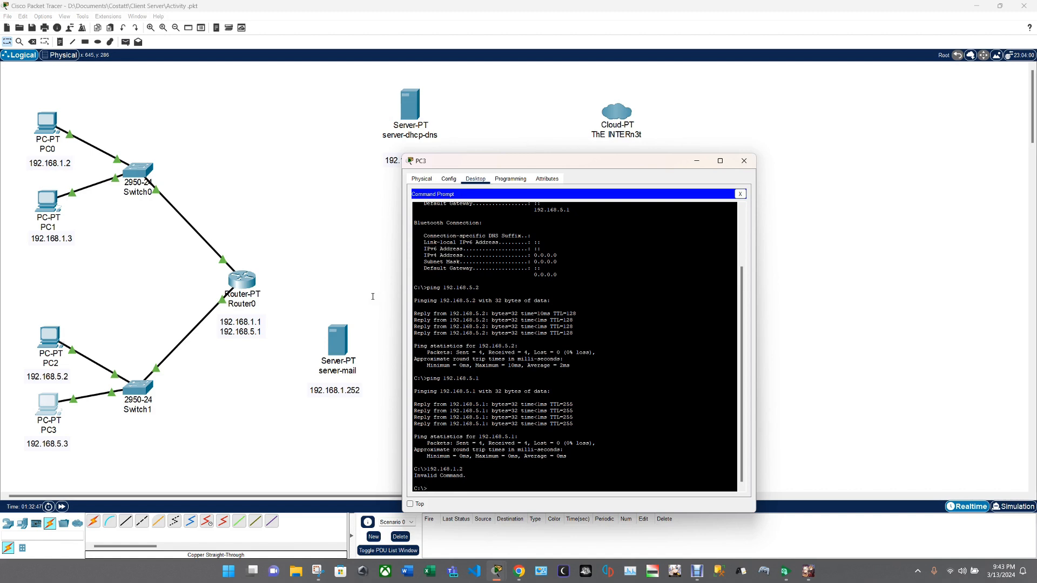
type("ping 192.168.1.2")
key("Return")
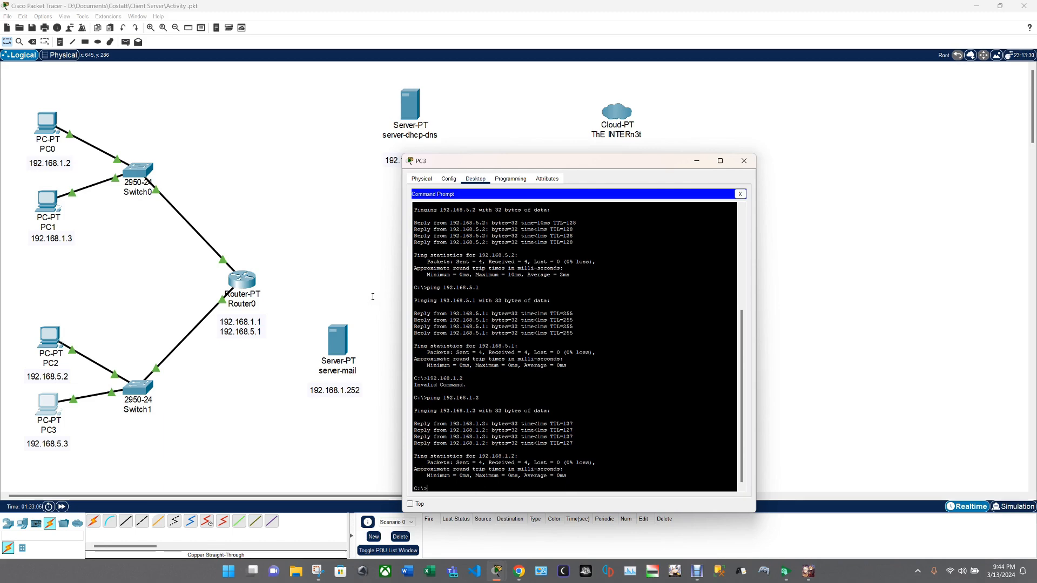
left_click(596, 134)
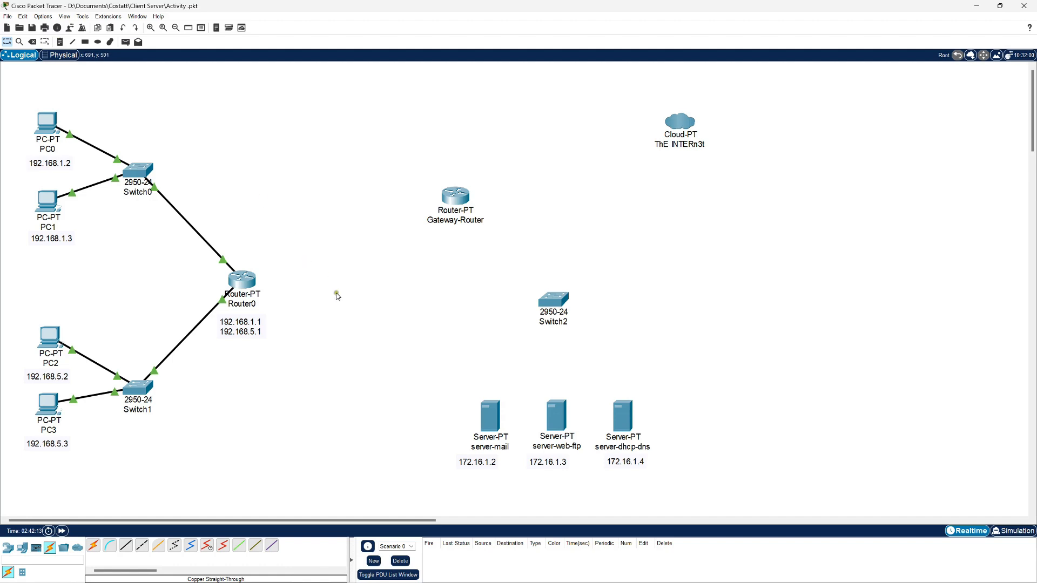
- Copy server-mail's address note to just below Gateway-Router and change its text to 172.16.1.1
left_click(380, 369)
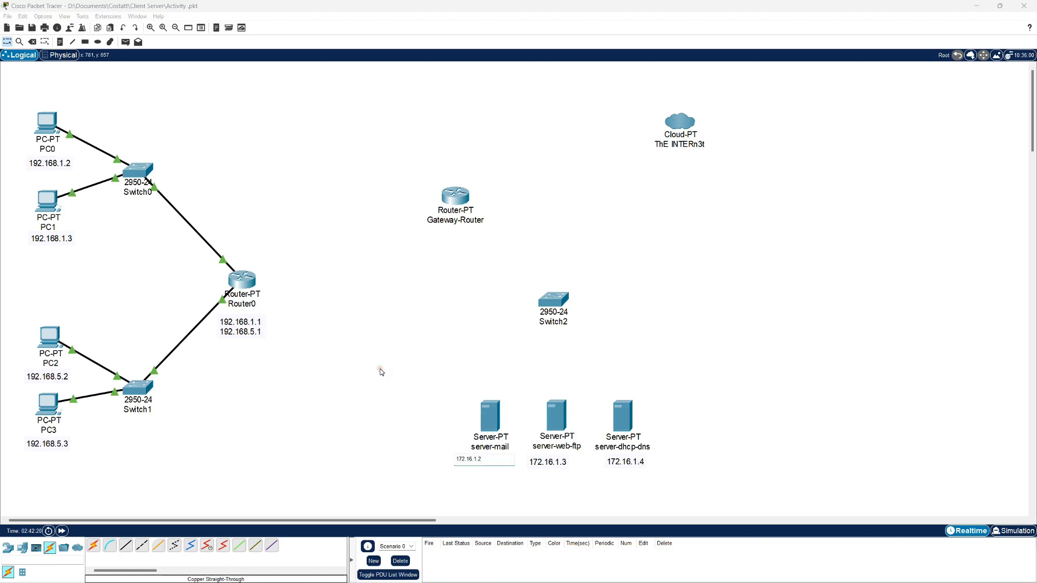
left_click(386, 375)
left_click(327, 374)
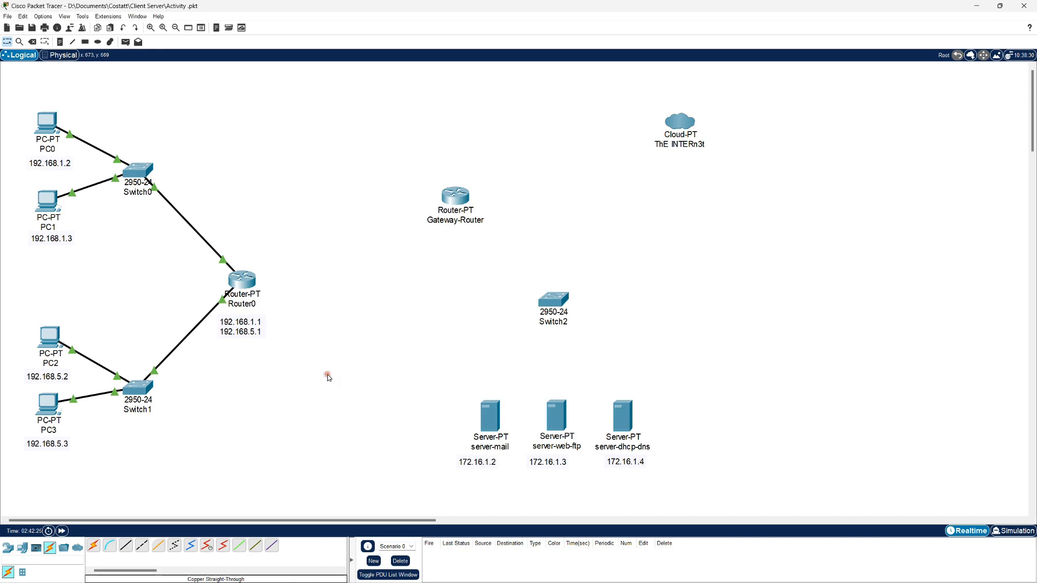
left_click(381, 375)
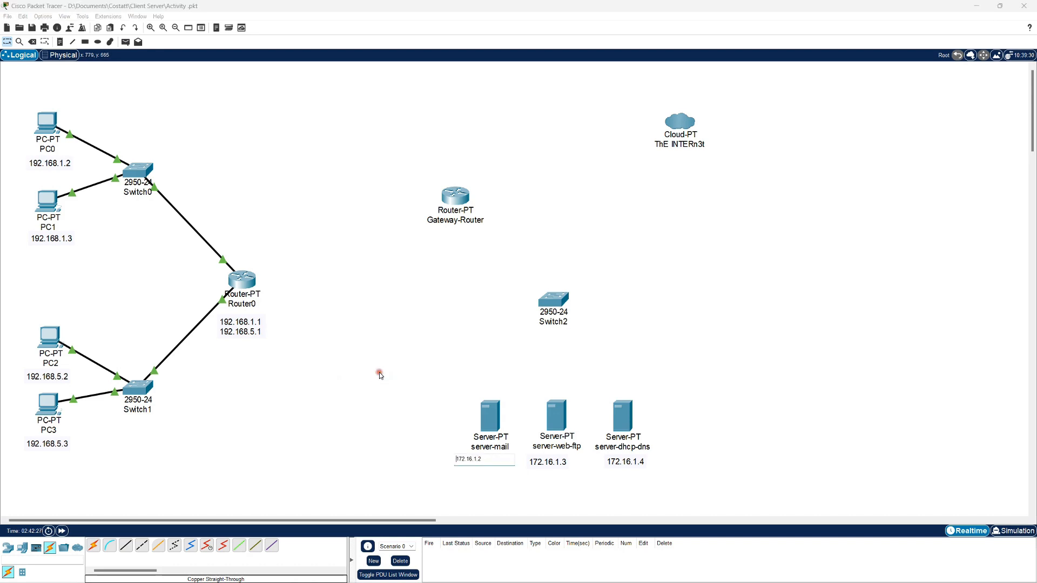
left_click(351, 364)
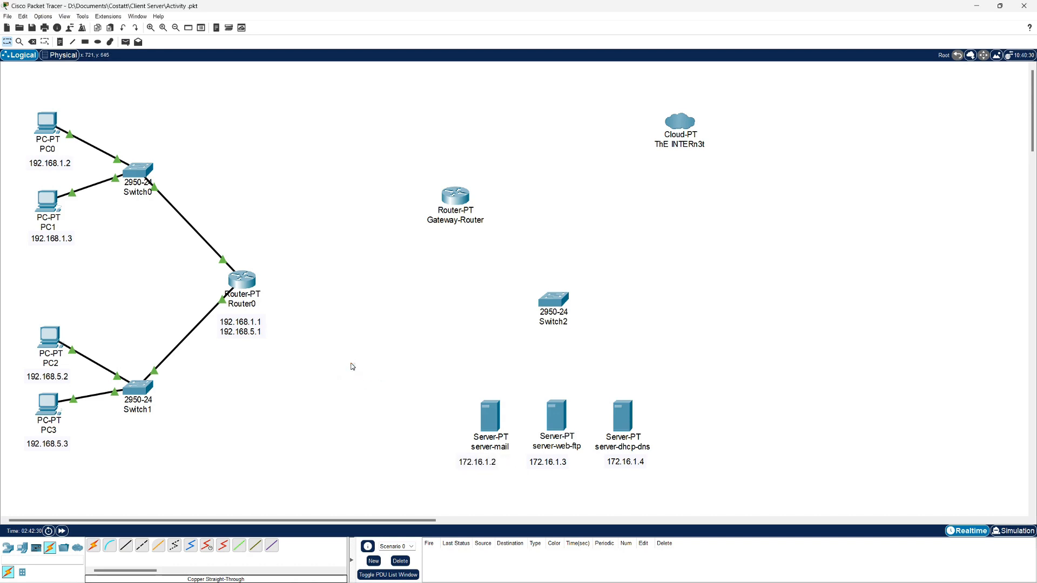
type("172.16.1.2")
left_click_drag(375, 347, 364, 187)
double_click(377, 185)
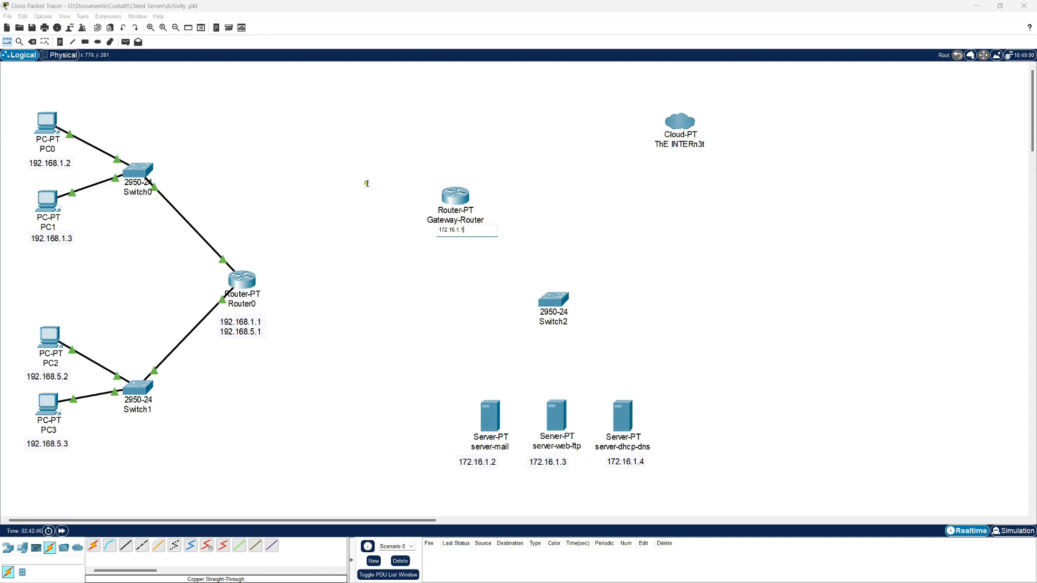
key("Home")
left_click(396, 210)
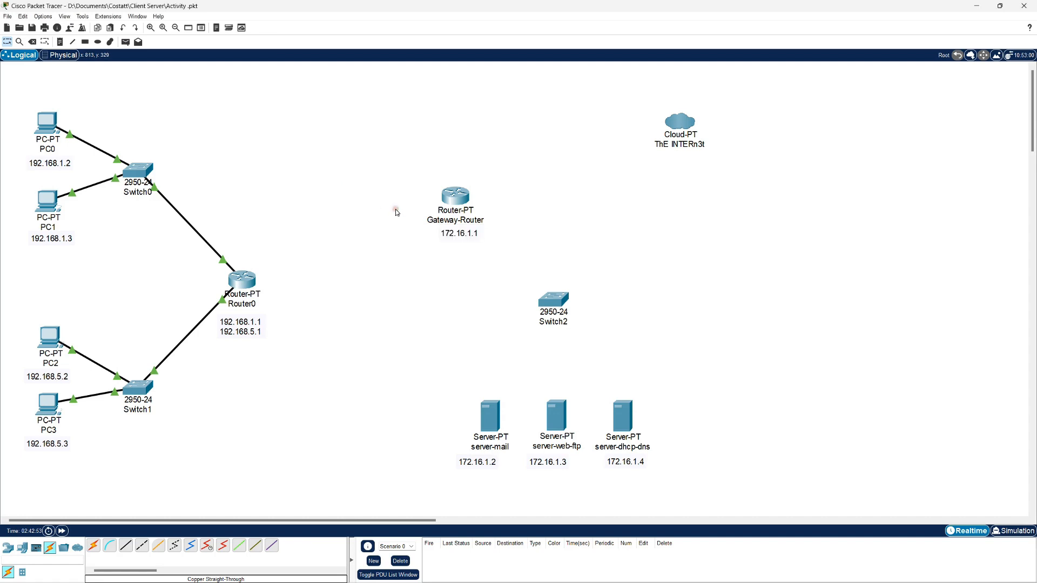
- Prefix Gateway-Router's address note with "Default gateway" and reposition the note centrally beneath the router
right_click(363, 191)
left_click_drag(362, 188, 366, 190)
left_click(355, 185)
left_click(380, 186)
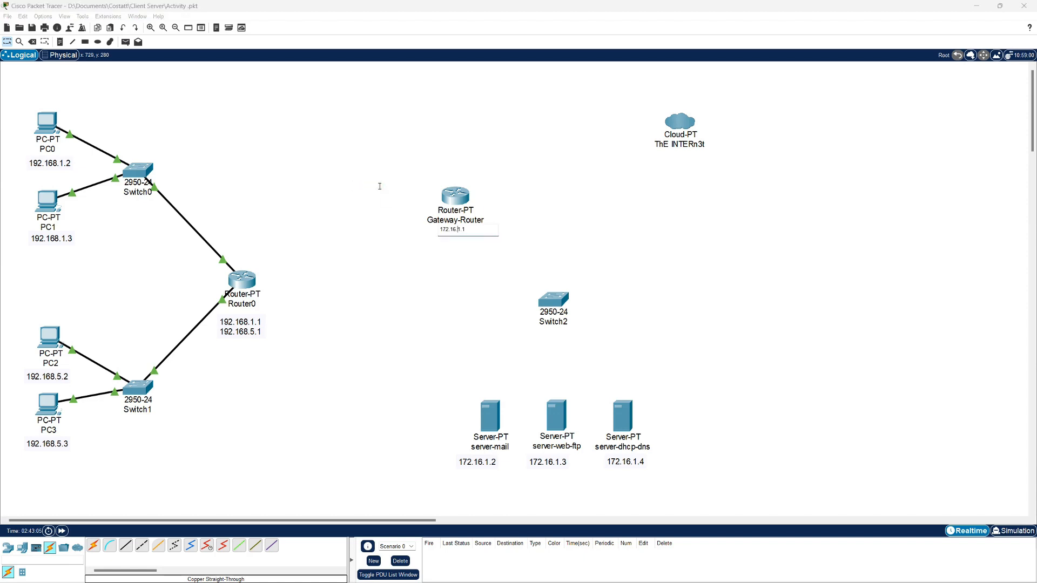
key("Home")
type("Default gatewa")
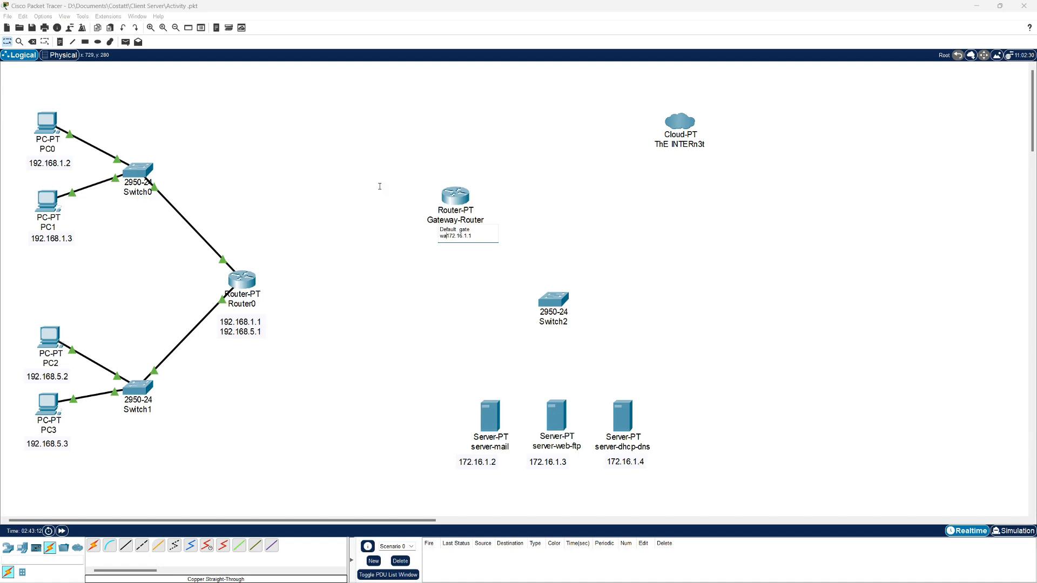
type("y")
key("Return")
left_click(387, 214)
left_click_drag(384, 186, 368, 189)
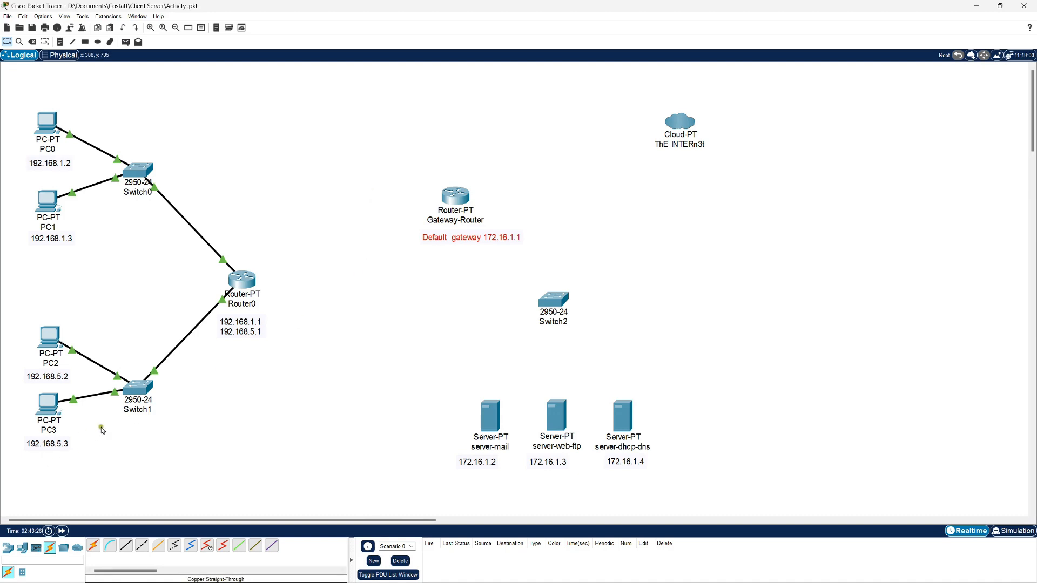
- Connect server-mail's FastEthernet0 to Switch2's FastEthernet0/1 with a copper straight-through cable
left_click(126, 545)
left_click(448, 209)
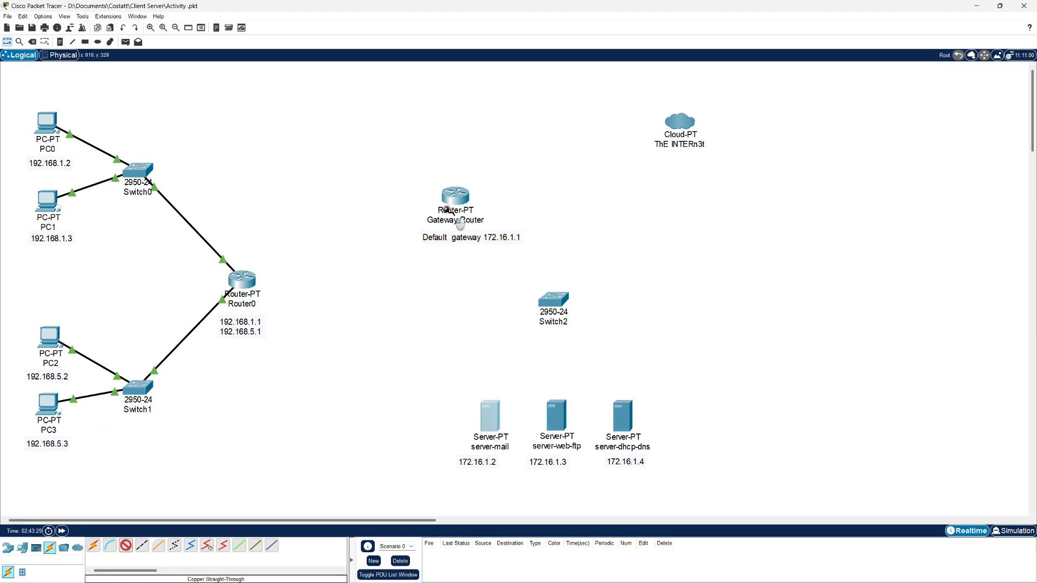
left_click(489, 416)
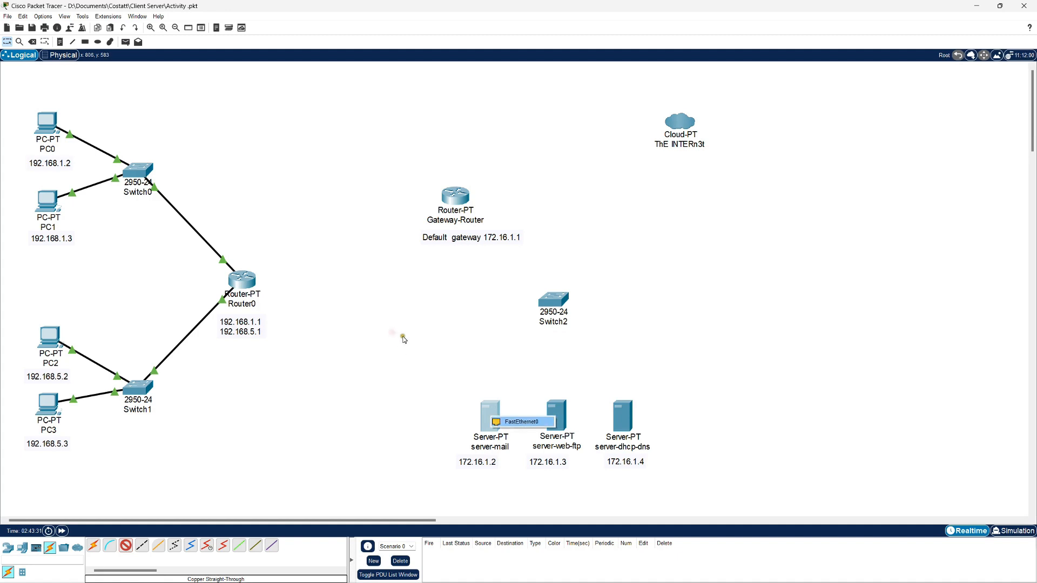
left_click(507, 422)
left_click(553, 300)
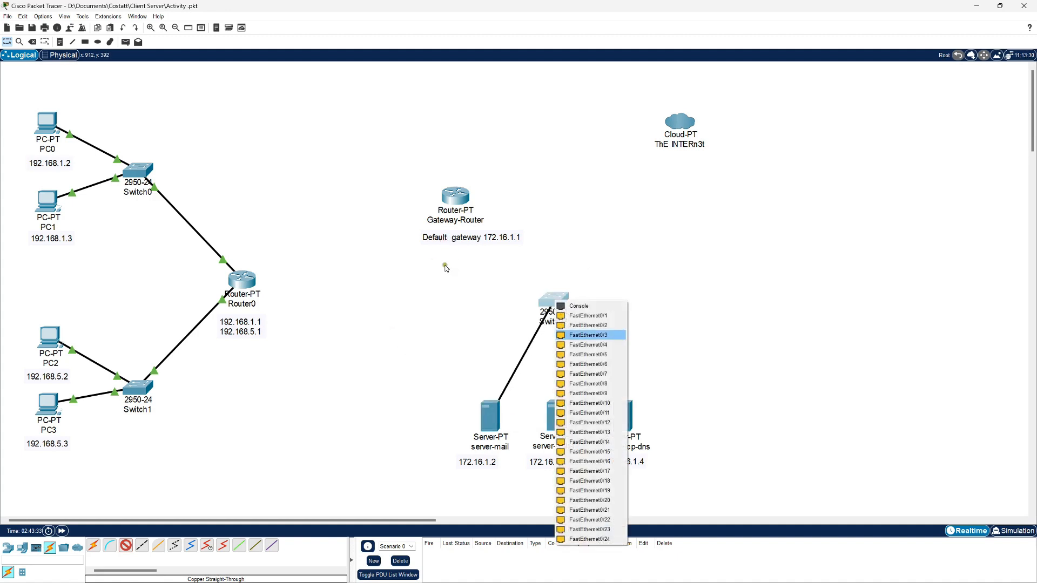
left_click(589, 315)
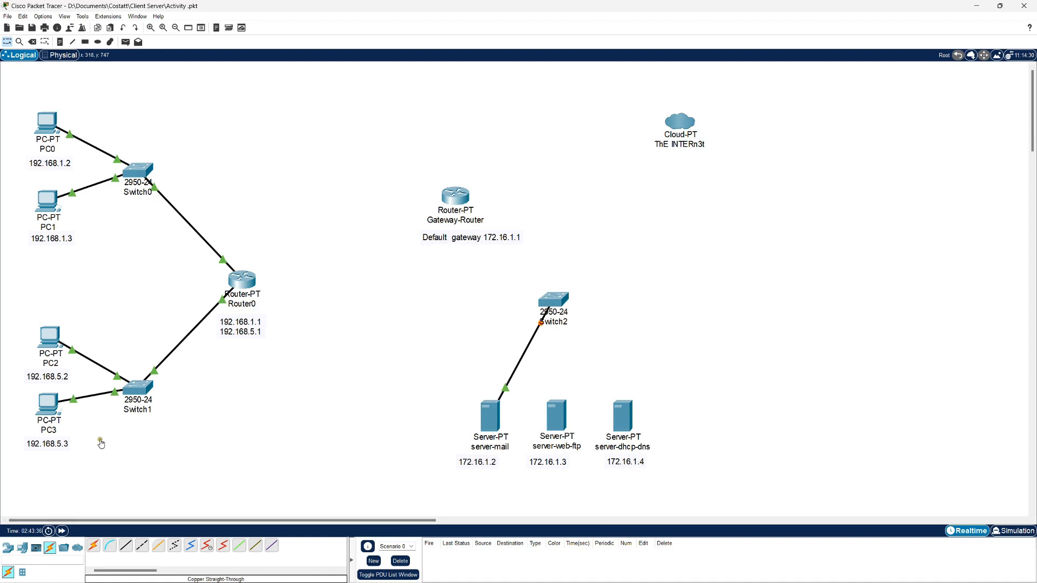
- Connect server-web-ftp's FastEthernet0 to Switch2's FastEthernet0/2 with a copper straight-through cable
left_click(556, 416)
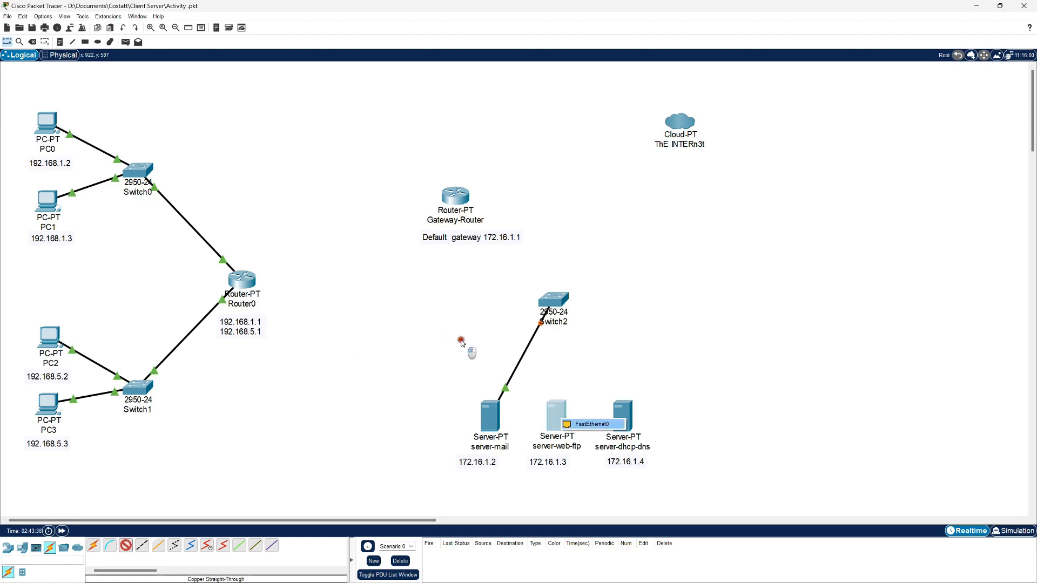
left_click(574, 424)
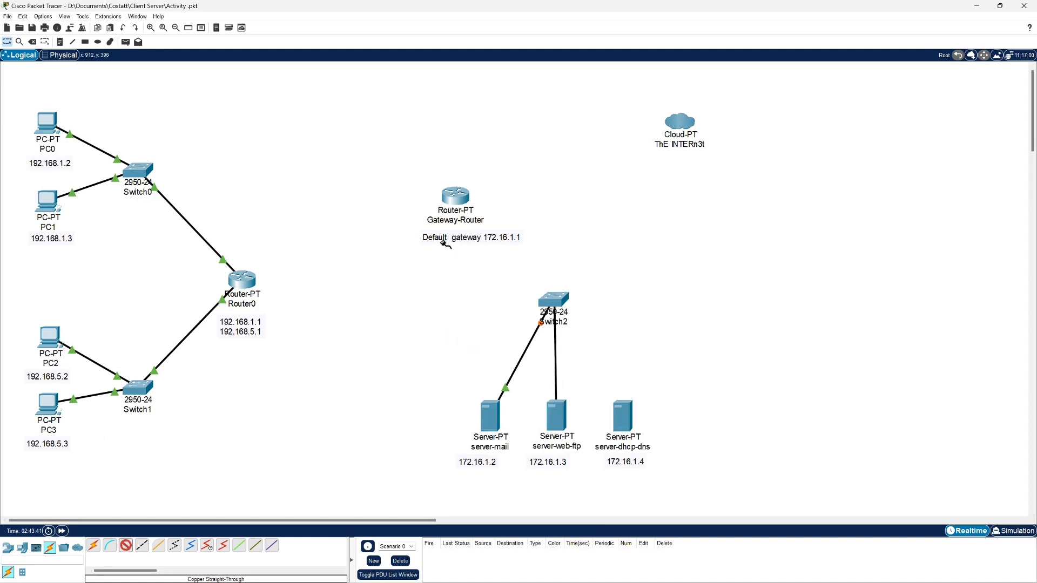
left_click(554, 303)
left_click(589, 319)
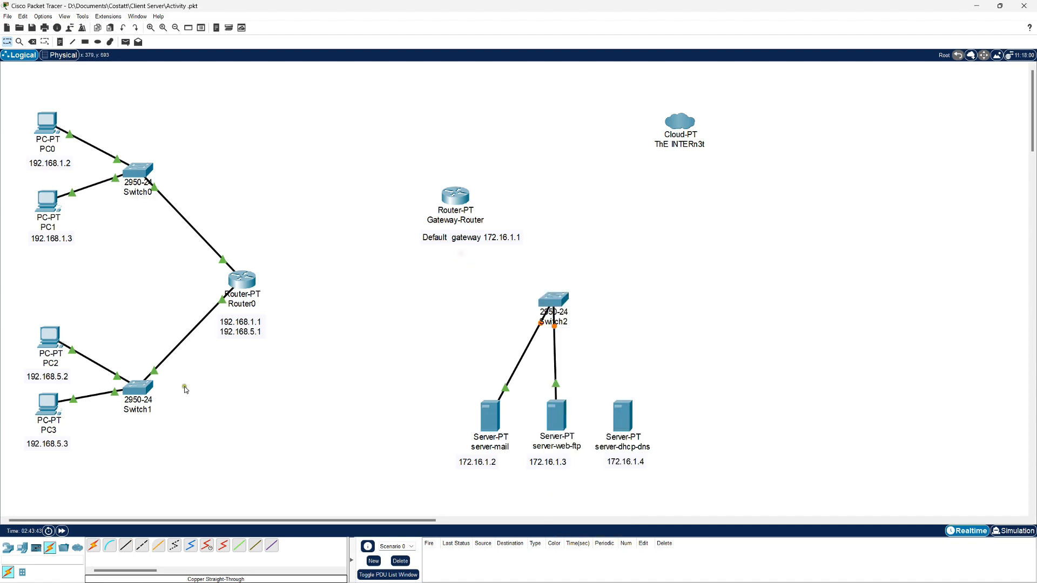
- Connect server-dhcp-dns's FastEthernet0 to Switch2's FastEthernet0/3 with a copper straight-through cable
left_click(627, 416)
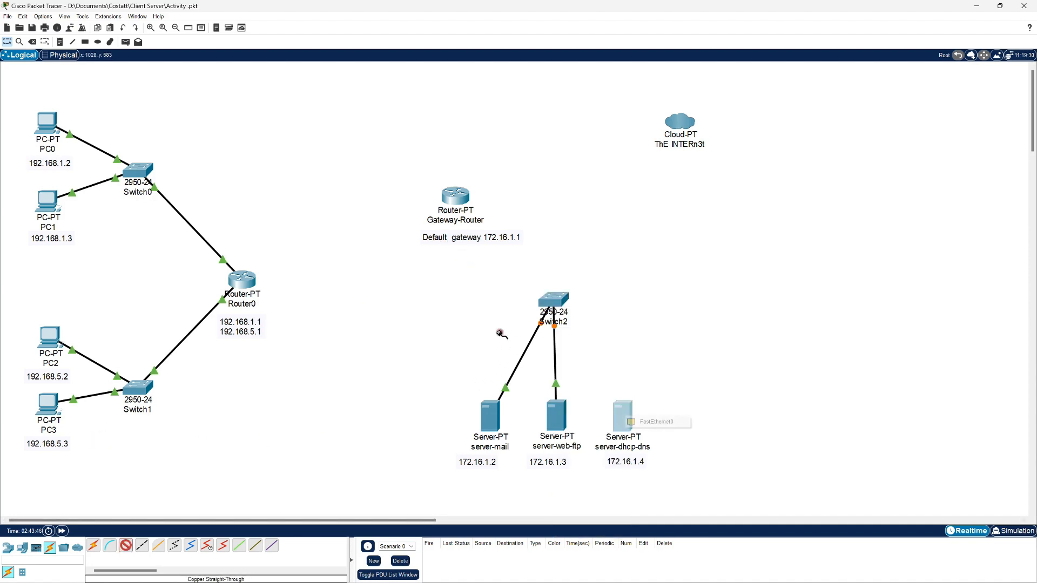
left_click(637, 423)
left_click(557, 302)
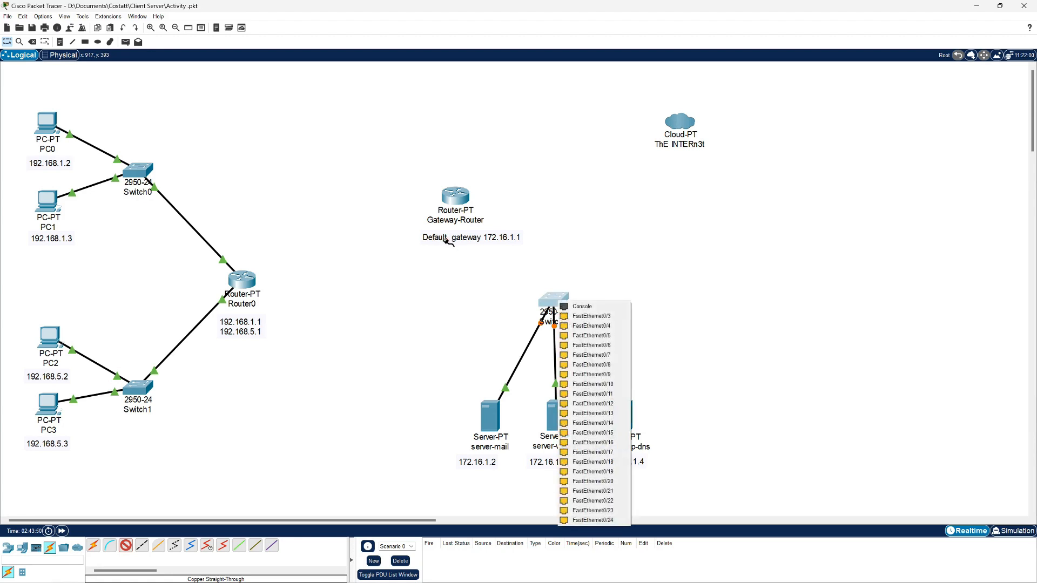
key("Down")
key("Down")
key("Return")
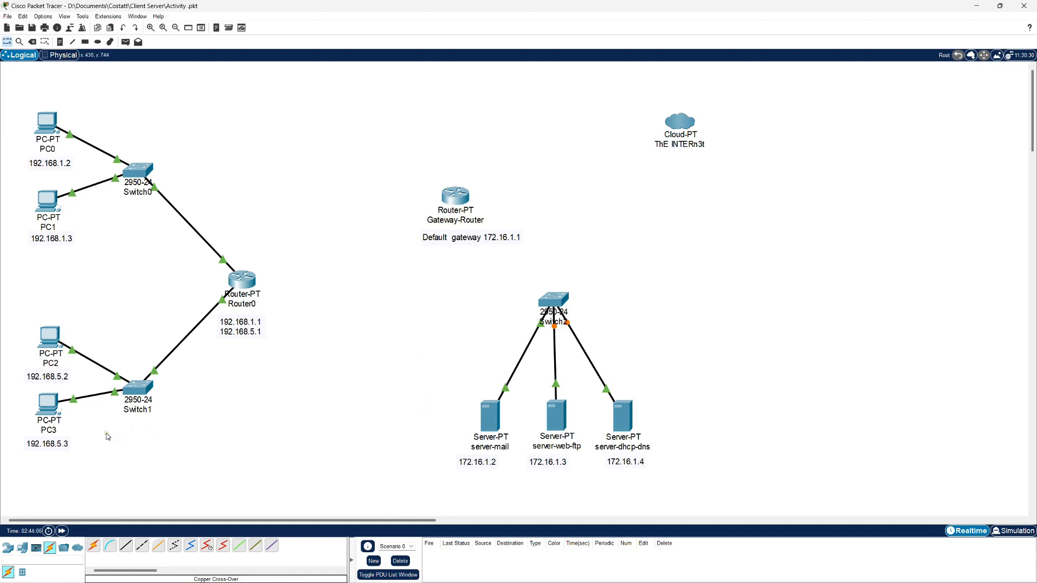
- Connect Switch2's FastEthernet0/24 to Gateway-Router's FastEthernet0/0 with a copper straight-through cable
left_click(125, 545)
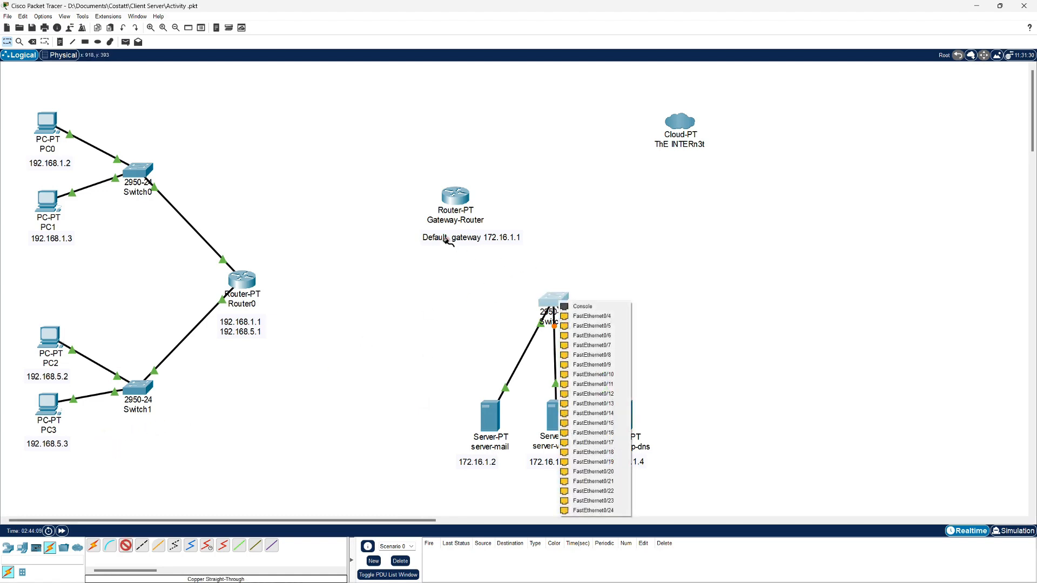
left_click(558, 300)
left_click(575, 511)
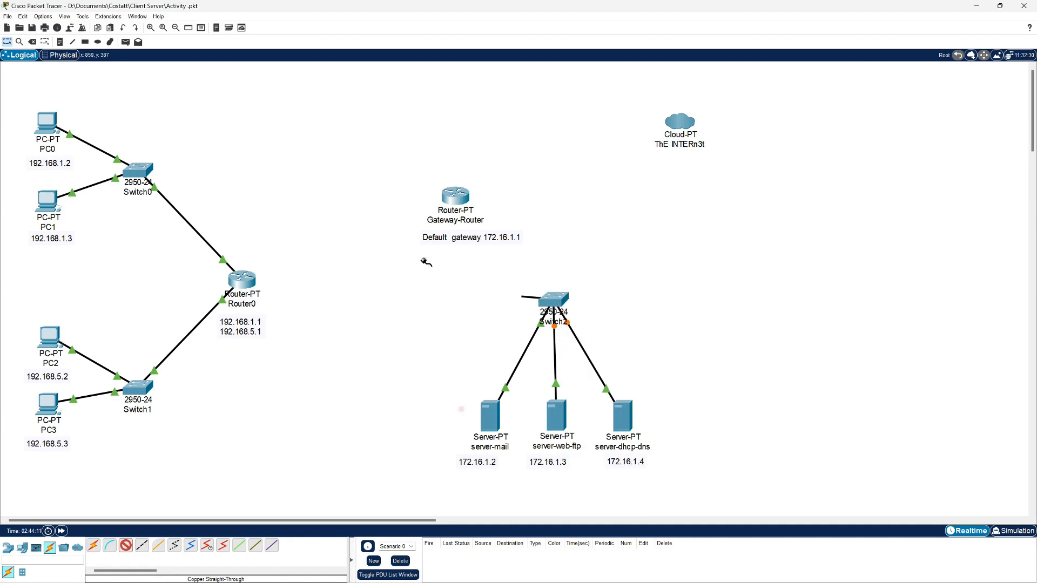
left_click(457, 198)
left_click(474, 222)
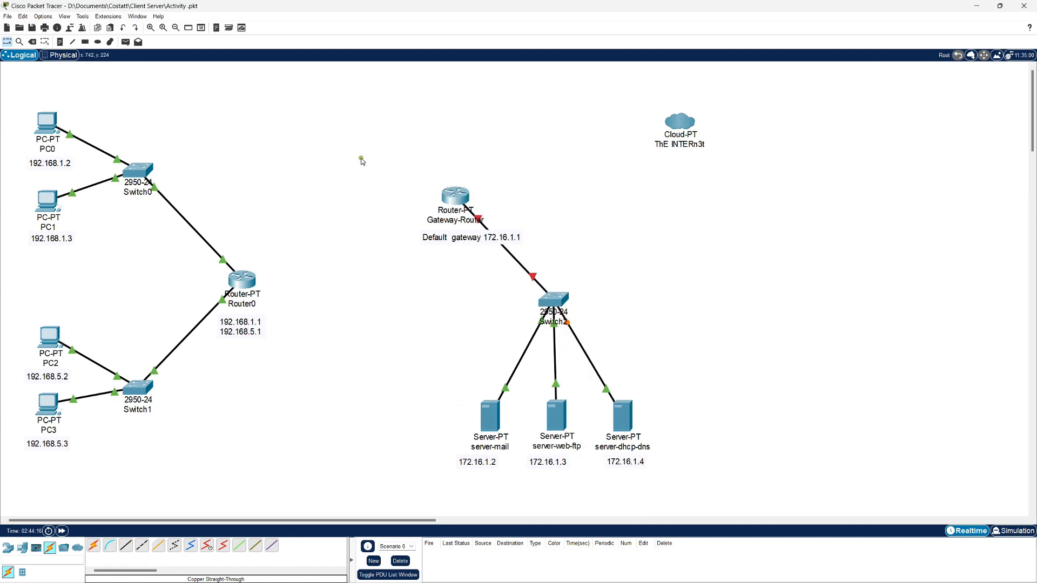
- Configure Gateway-Router's FastEthernet0/0 with IP 172.16.1.1 and mask 255.255.0.0, and turn the port on
left_click(459, 202)
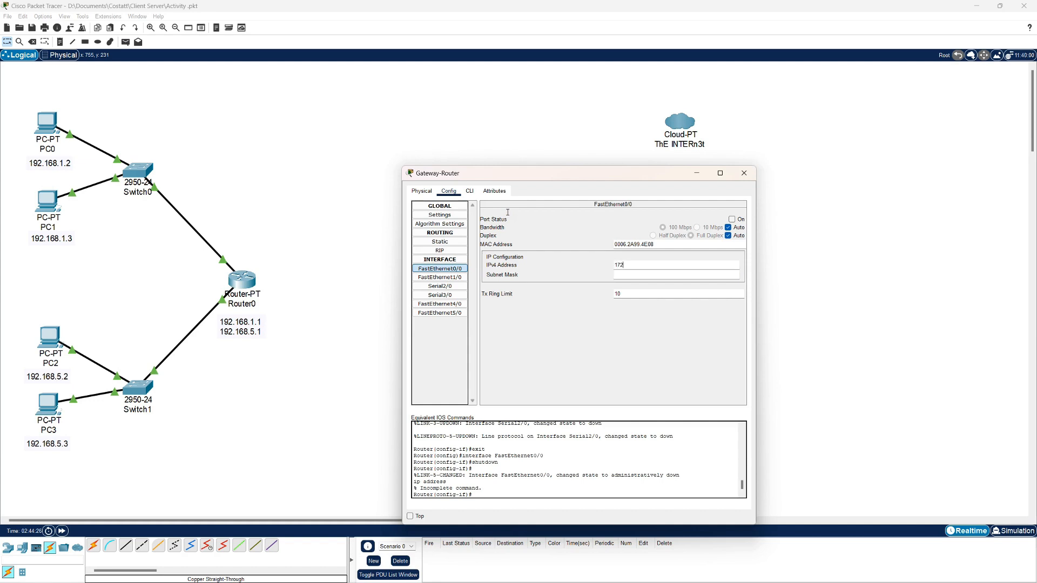
type("6.1.1")
left_click(663, 276)
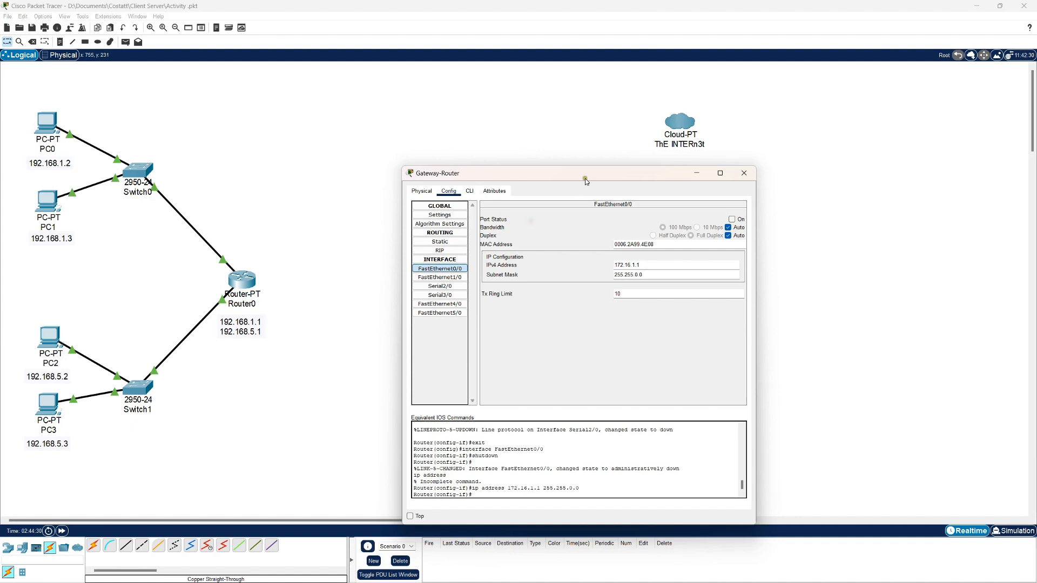
left_click(732, 219)
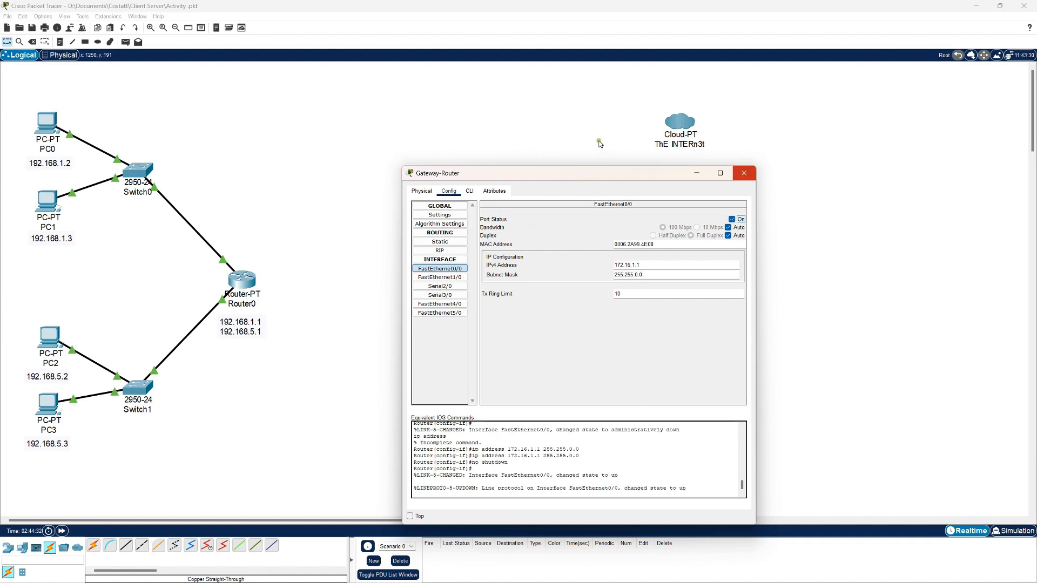
left_click(744, 173)
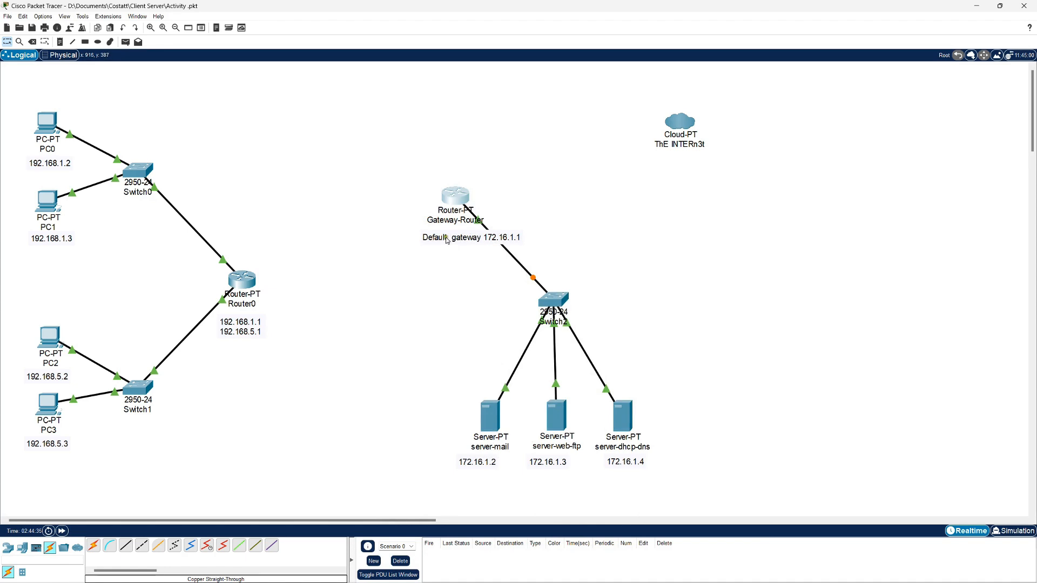
- Give server-mail the static IP 172.16.1.2, mask 255.255.0.0 and default gateway 172.16.1.1
left_click(488, 412)
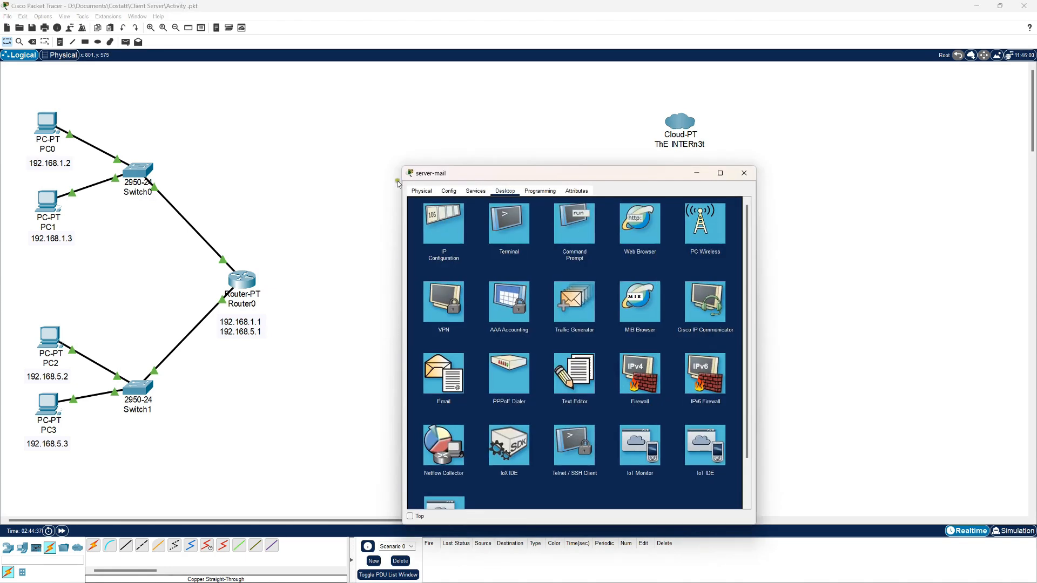
left_click(457, 225)
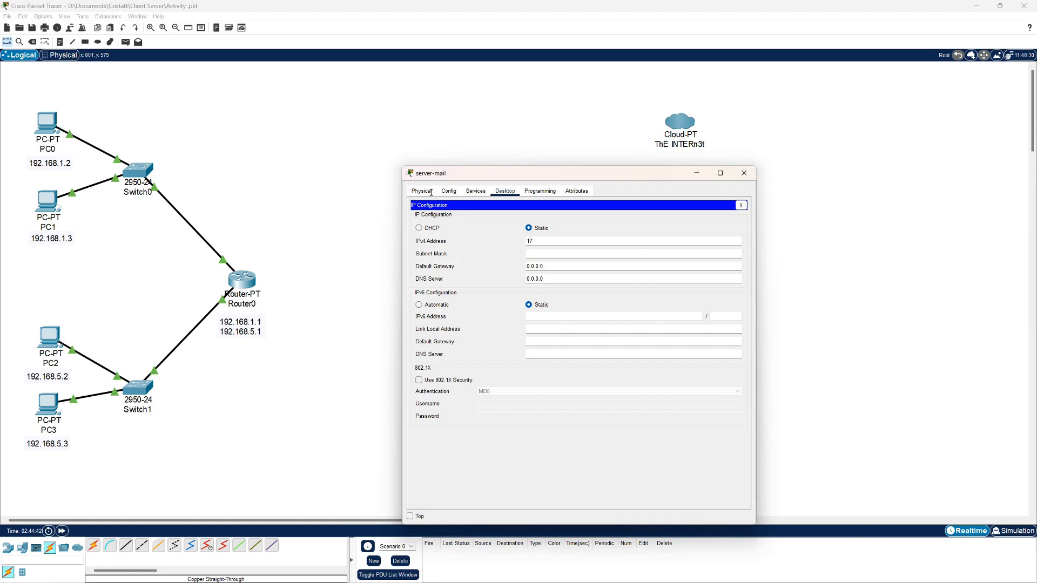
type("172.16.1.2")
left_click_drag(462, 178, 603, 152)
key("Tab")
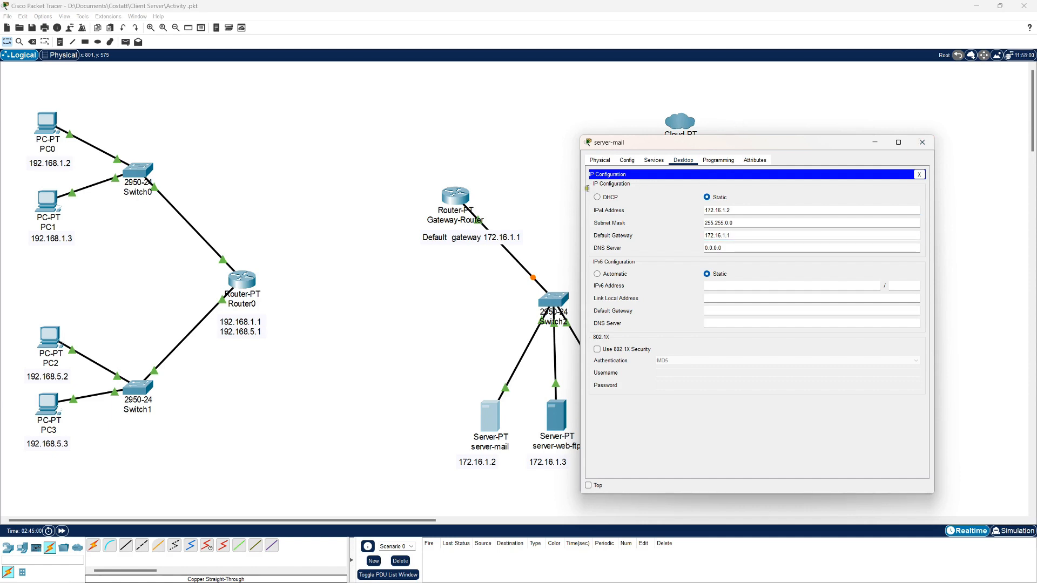
key("ctrl+a")
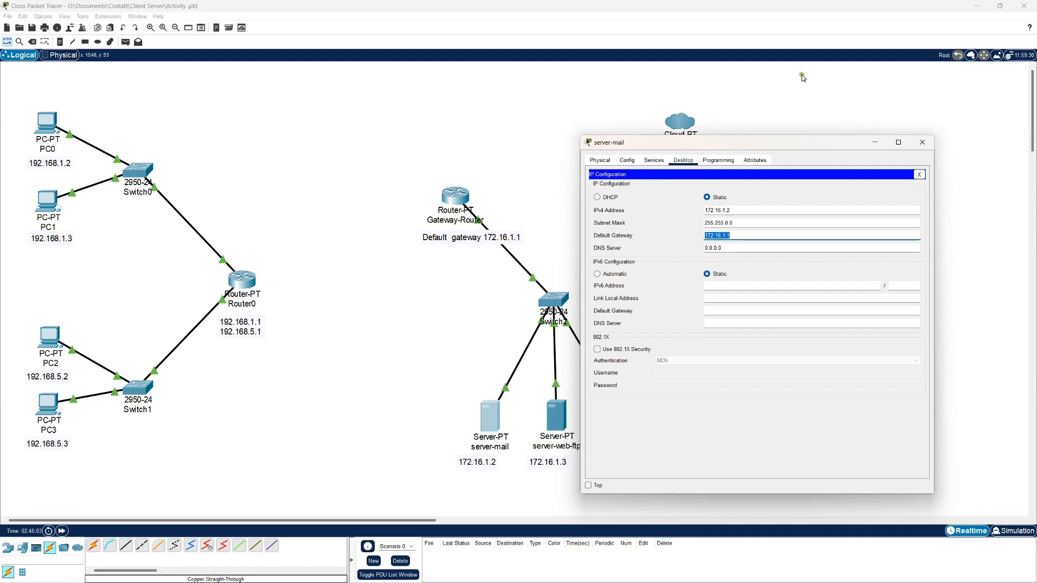
left_click(922, 142)
- Give server-web-ftp the static IP 172.16.1.3 and default gateway 172.16.1.1
left_click(555, 417)
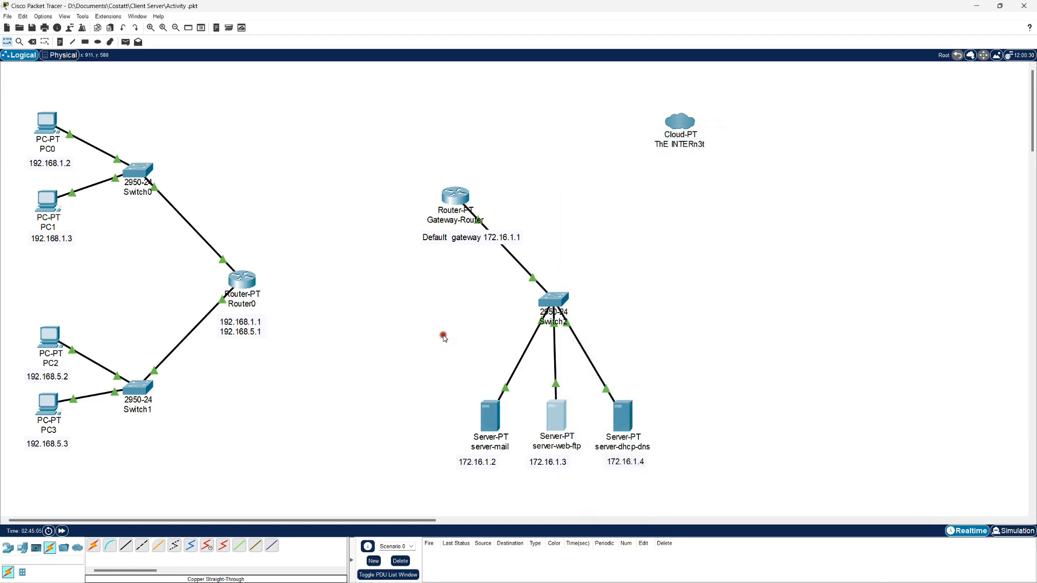
left_click(442, 223)
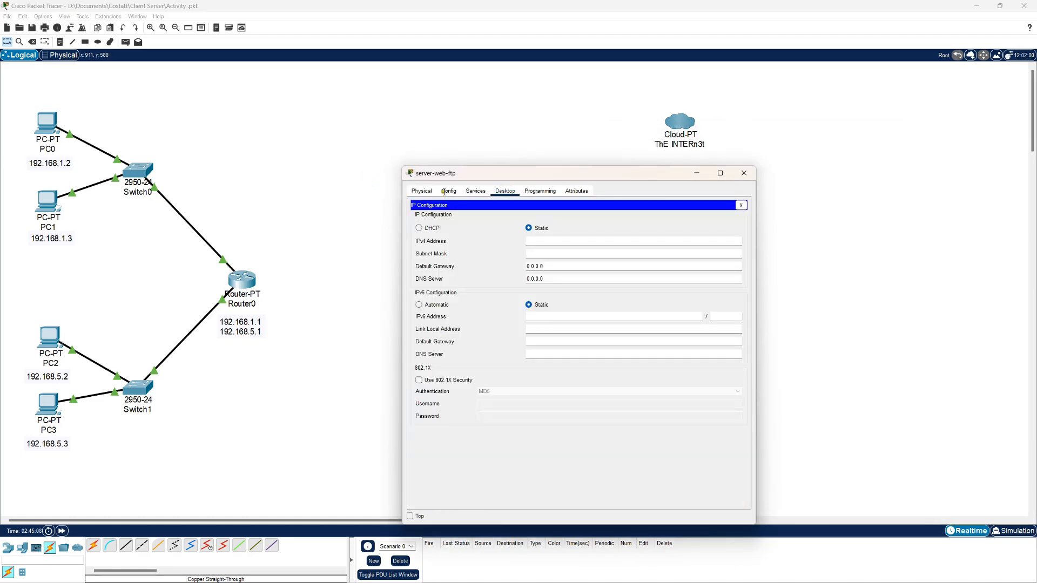
left_click(554, 241)
type("172.16.1.3")
key("Tab")
key("Tab")
key("BackSpace")
key("BackSpace")
key("BackSpace")
key("BackSpace")
key("BackSpace")
key("BackSpace")
type("172.16.1.1")
left_click(743, 173)
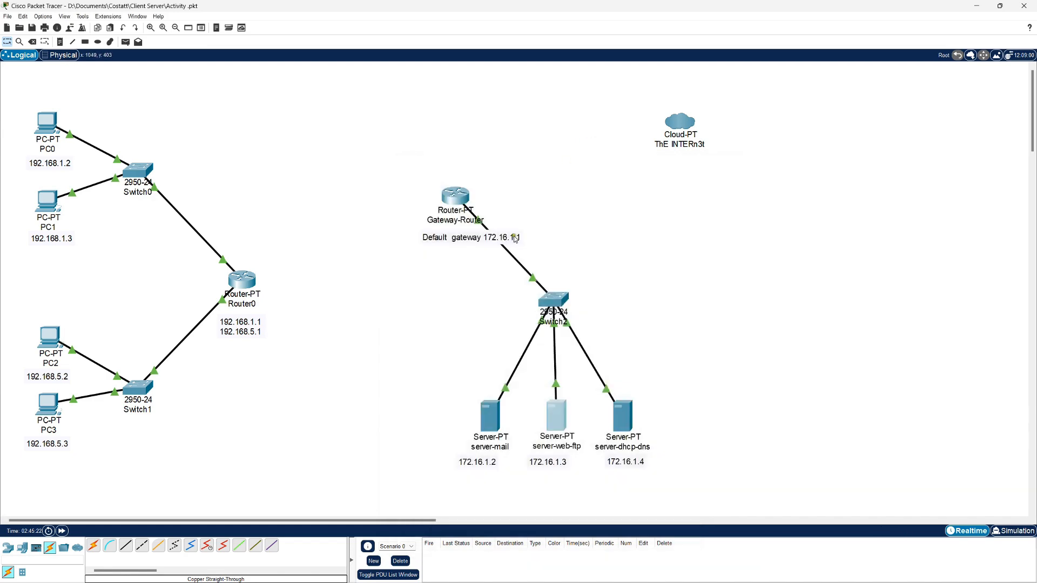
- Give server-dhcp-dns the static IP 172.16.1.4, mask 255.255.0.0 and default gateway 172.16.1.1
left_click(623, 421)
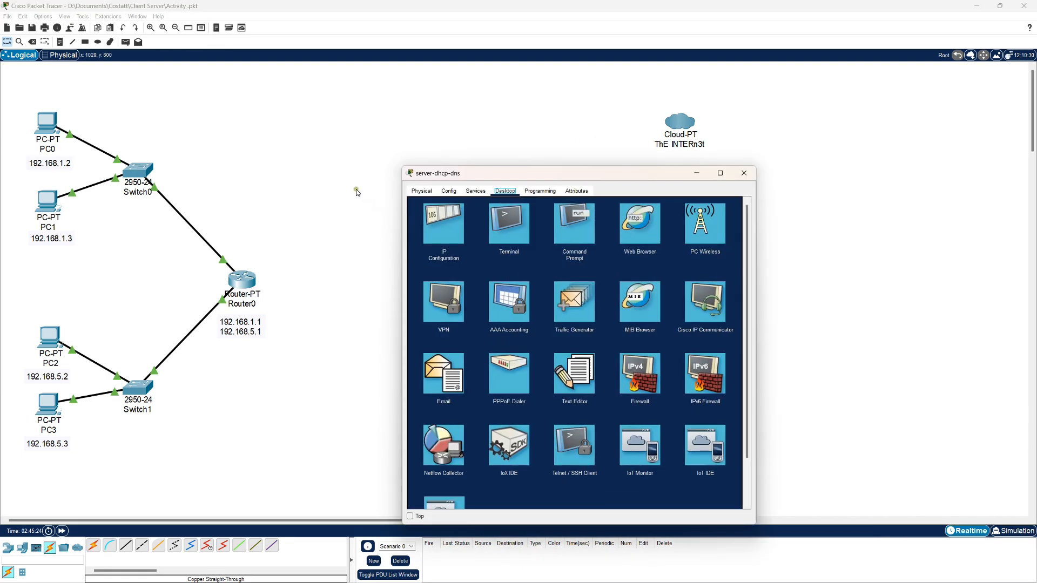
left_click(443, 223)
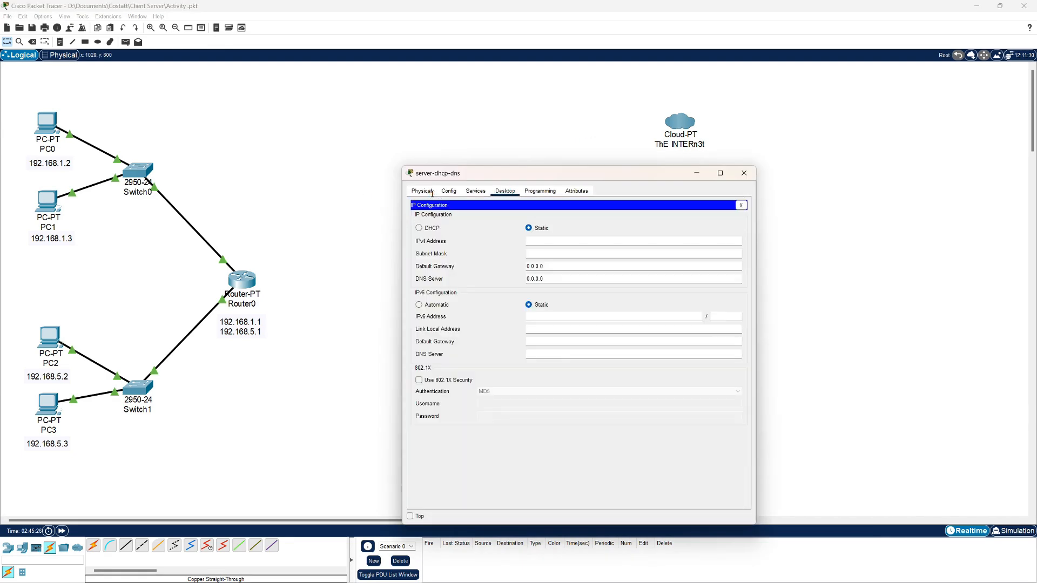
type("1")
key("Tab")
key("Tab")
key("BackSpace")
key("BackSpace")
key("BackSpace")
key("BackSpace")
key("BackSpace")
key("BackSpace")
type("172.16.1.1")
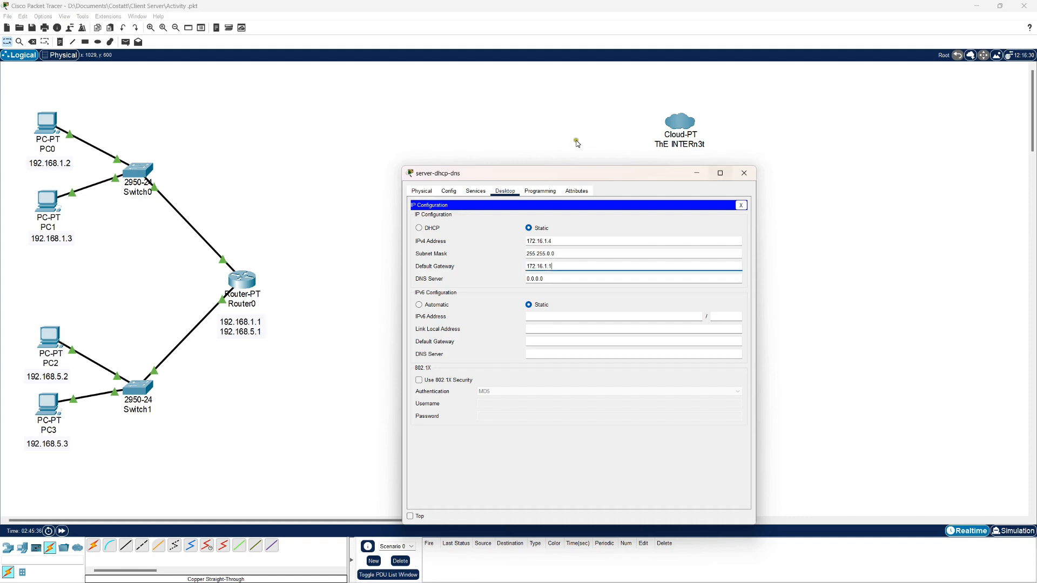
left_click(744, 173)
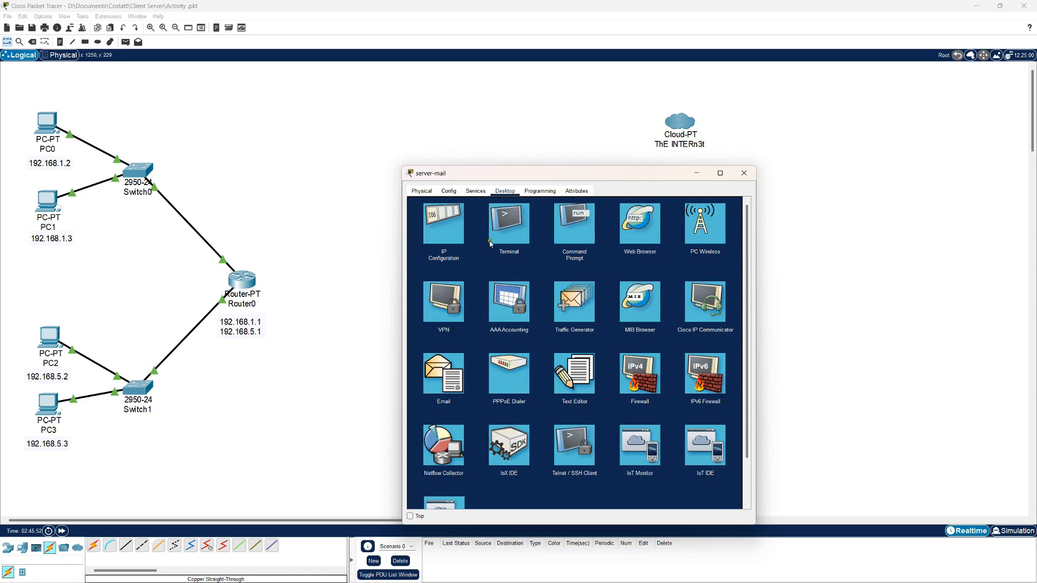
- Ping the gateway 172.16.1.1 and server-dhcp-dns at 172.16.1.4 from server-mail's Command Prompt
left_click(574, 223)
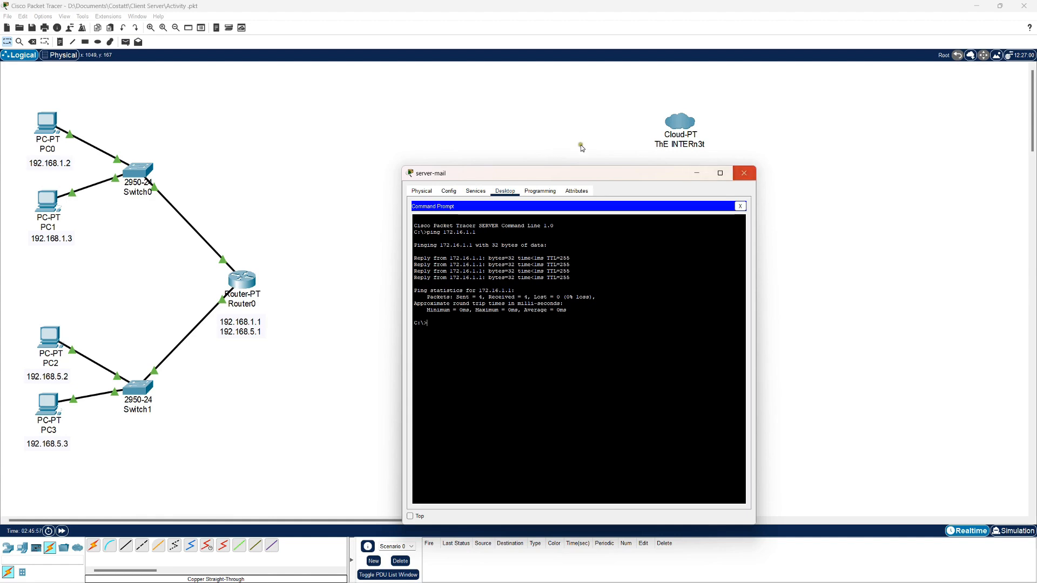
left_click_drag(582, 173, 855, 96)
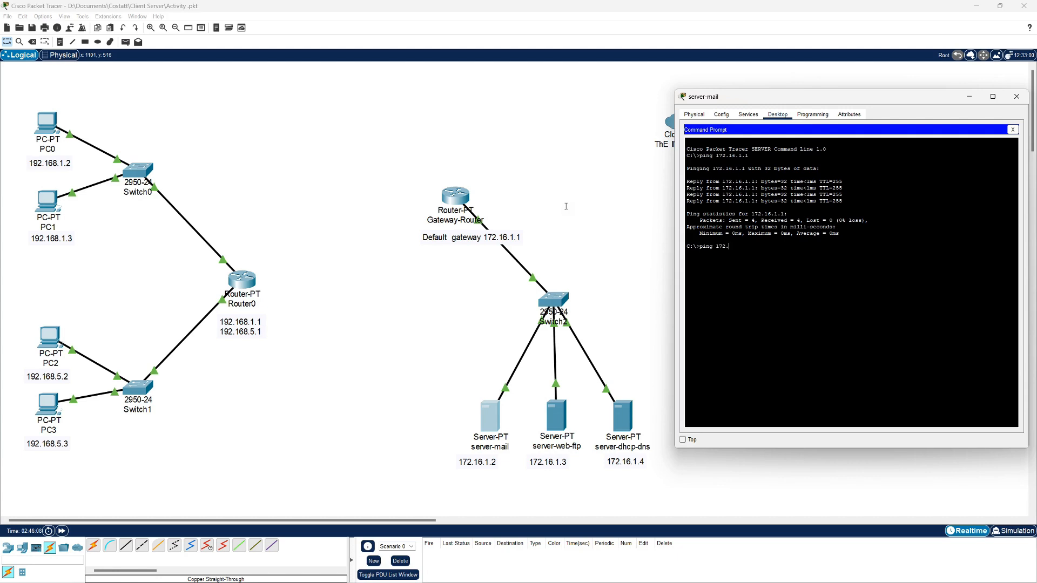
type("16.1.")
key("Return")
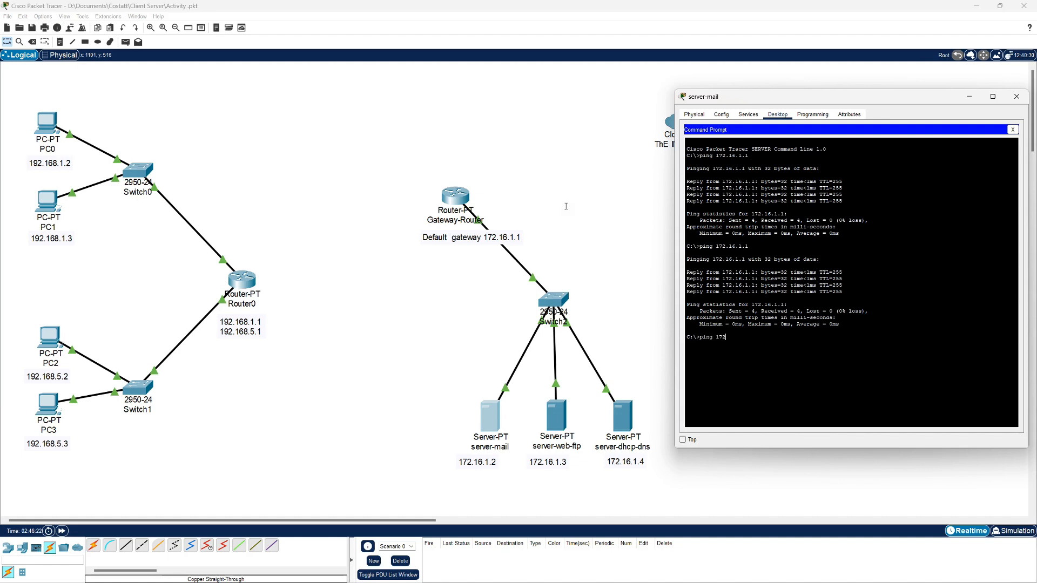
type("16.1.4")
key("Return")
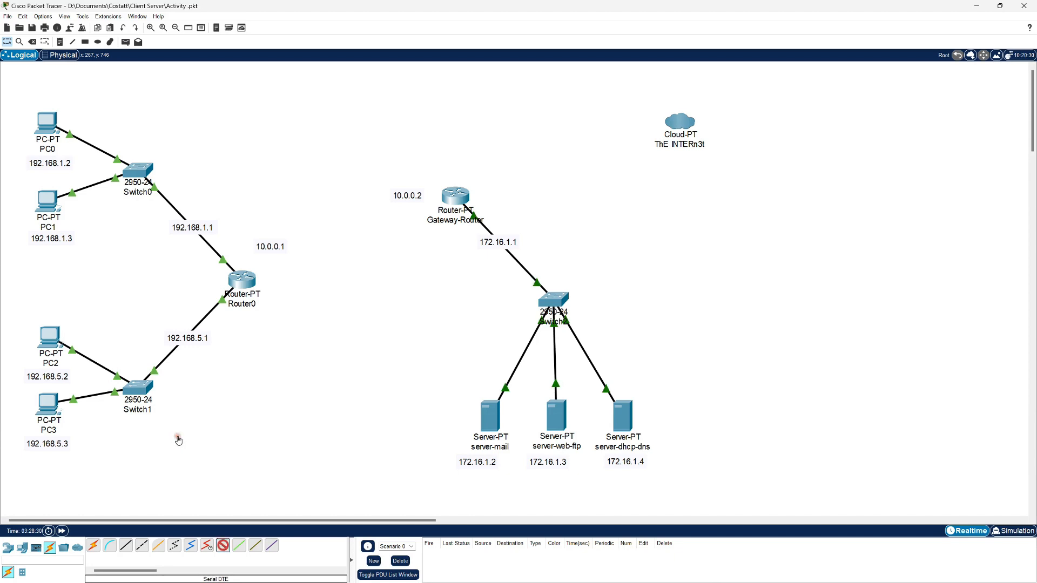
- Connect Router0's Serial2/0 to Gateway-Router's Serial2/0 with a Serial DTE cable
left_click(246, 281)
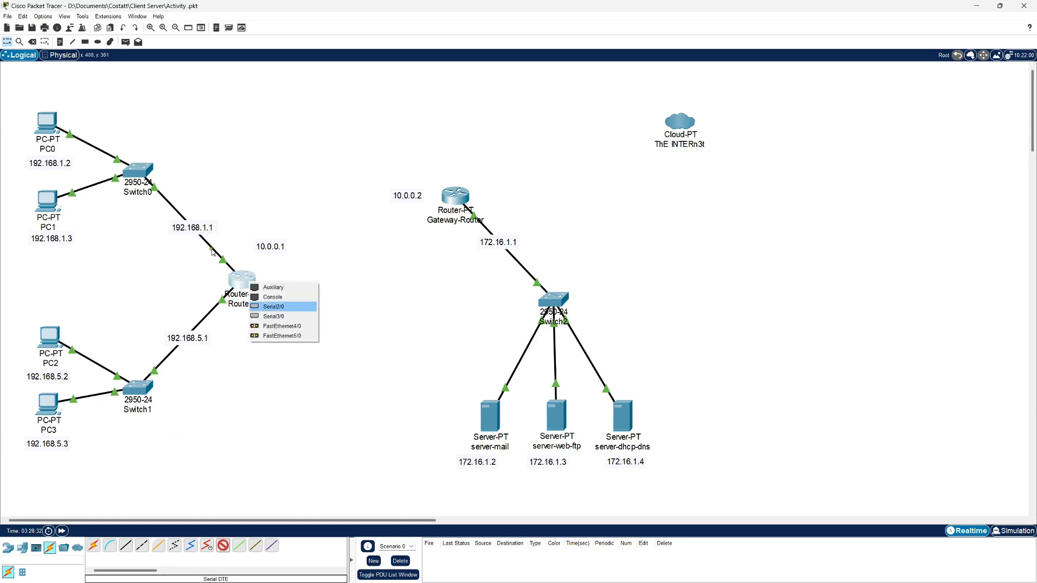
left_click(220, 247)
left_click(456, 197)
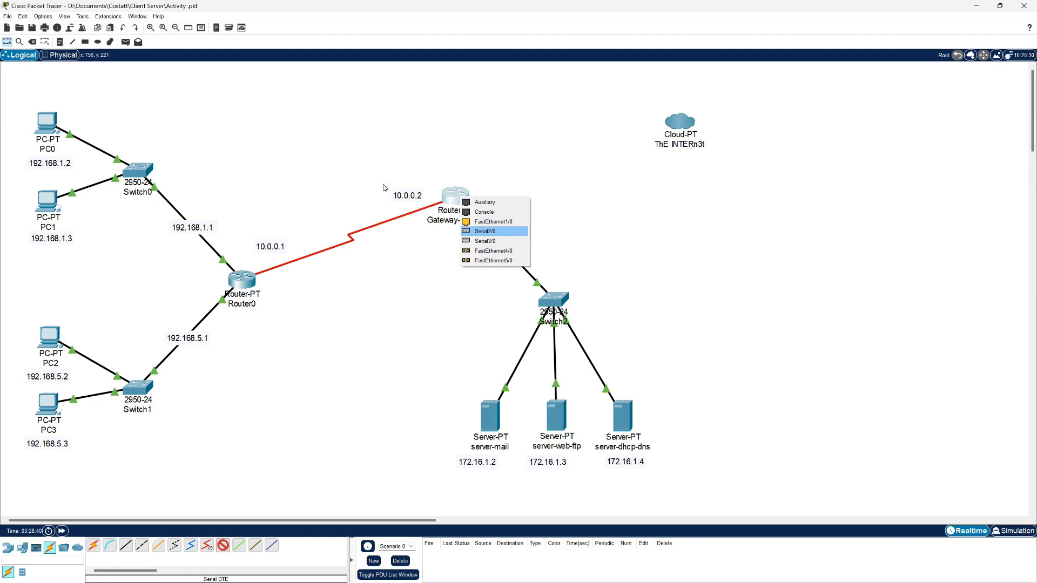
key("Return")
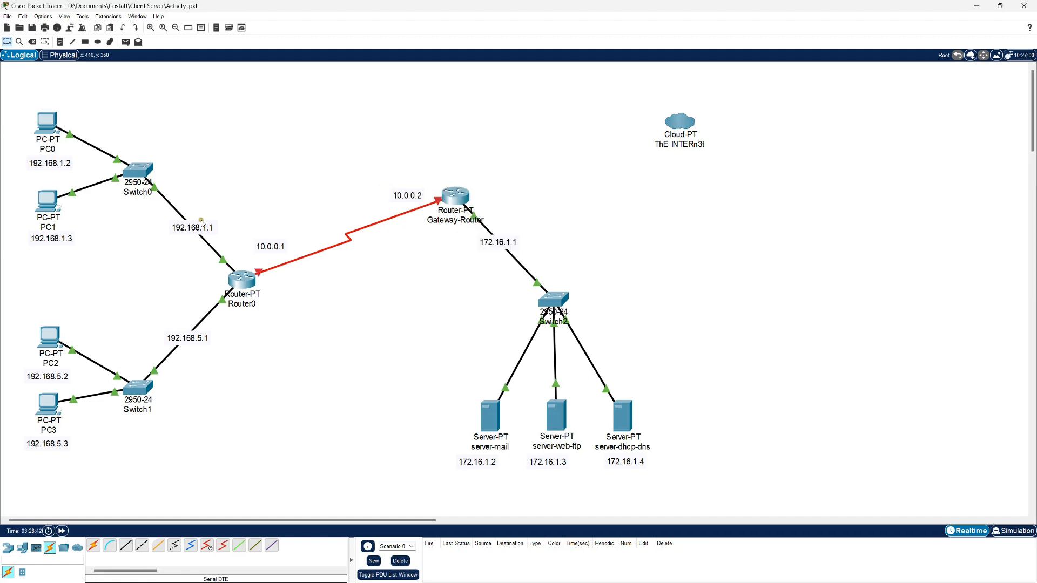
- Configure Router0's Serial2/0 with IP 10.0.0.1 and mask 255.0.0.0, and turn the port on
left_click(247, 279)
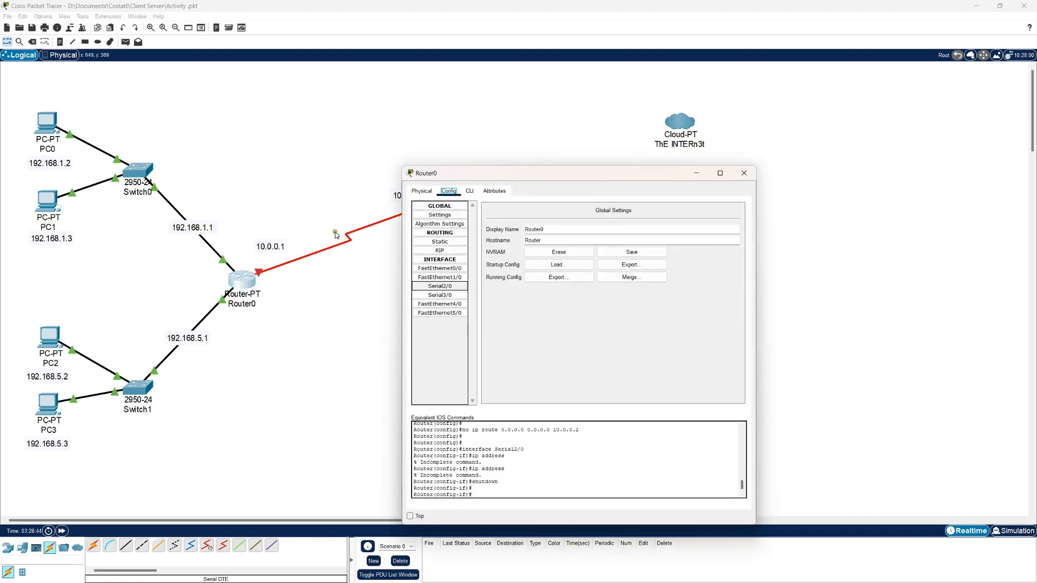
left_click(440, 287)
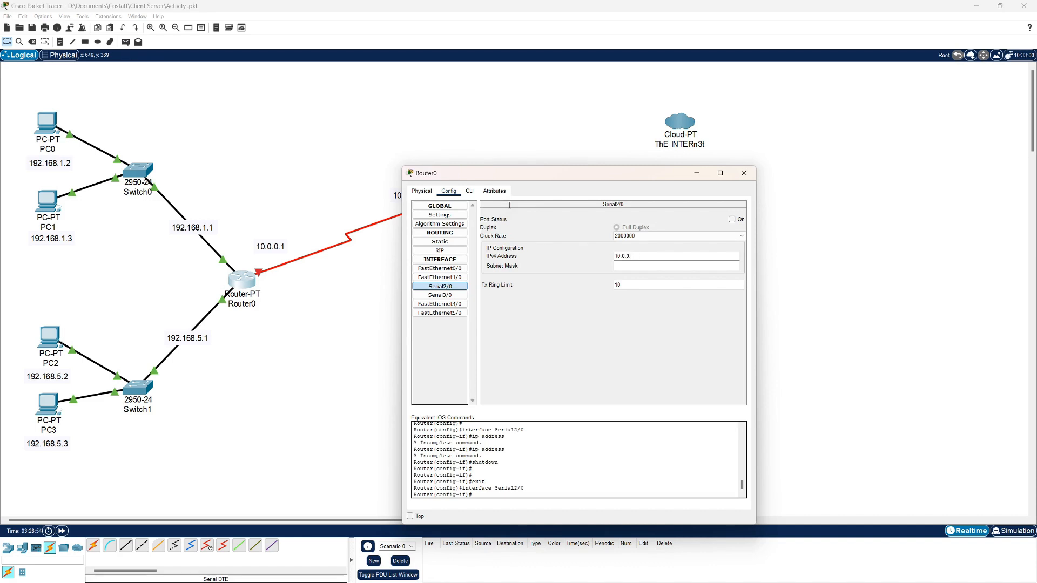
key("Tab")
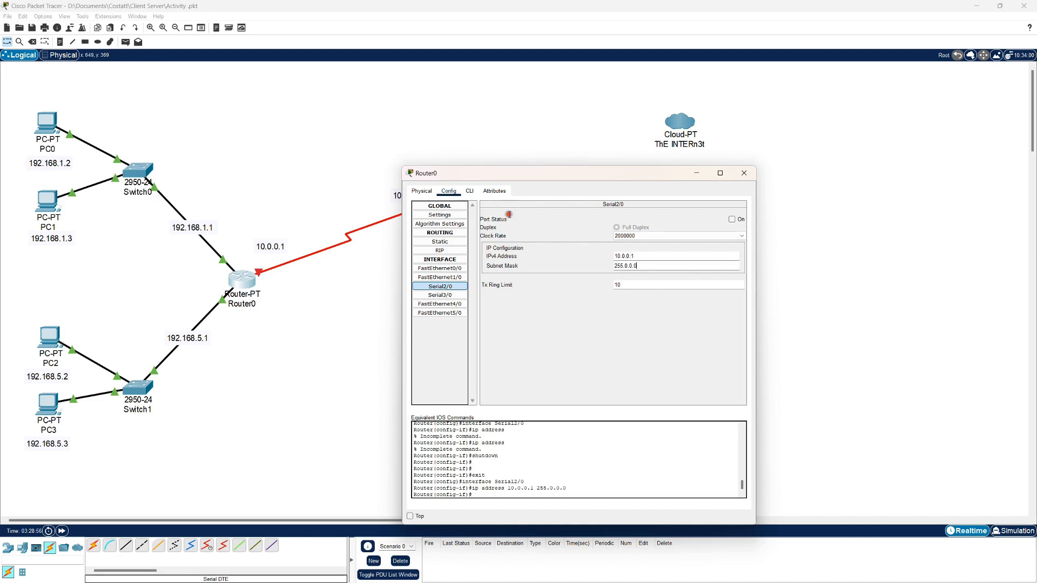
key("Tab")
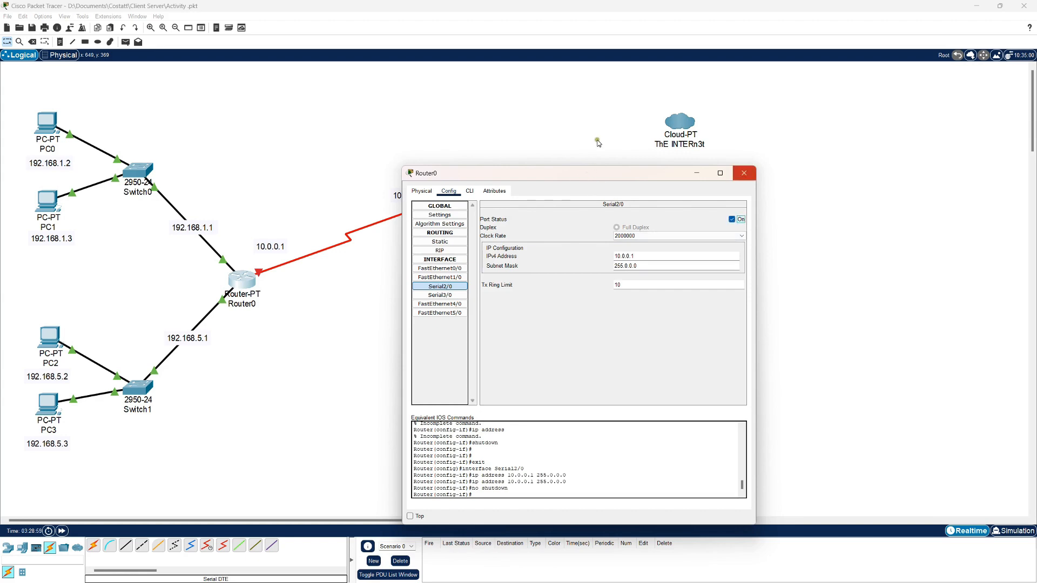
left_click(744, 174)
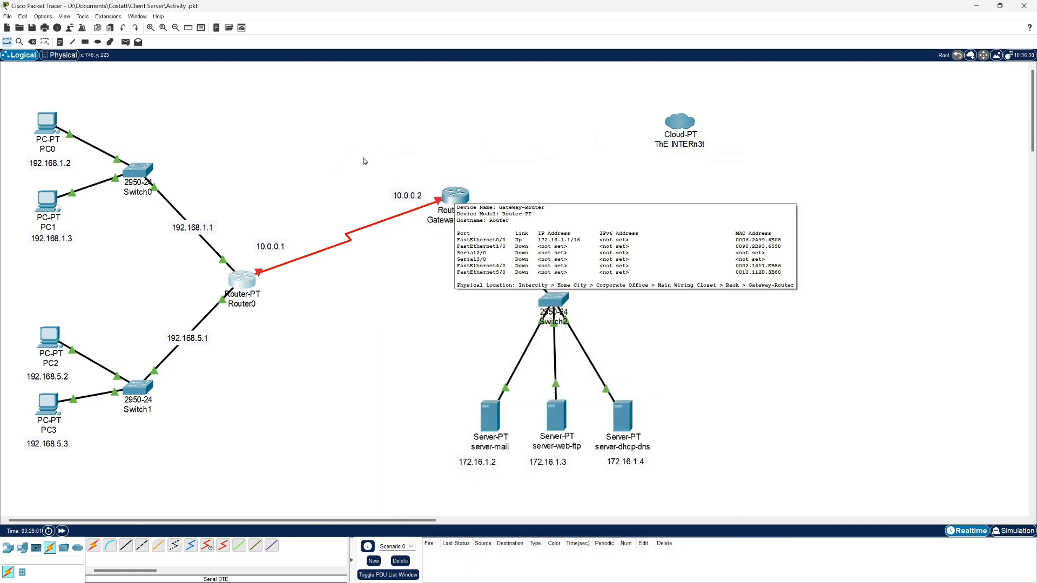
- Configure Gateway-Router's Serial2/0 with IP 10.0.0.2 and mask 255.0.0.0, and turn the port on
left_click(455, 196)
left_click(440, 285)
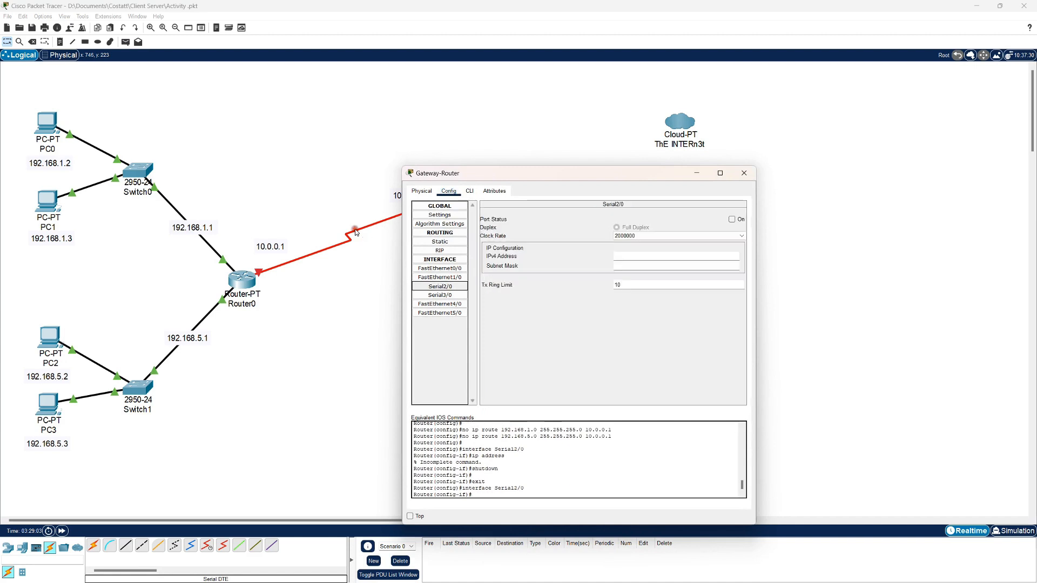
left_click(506, 200)
type("10.0.0.2")
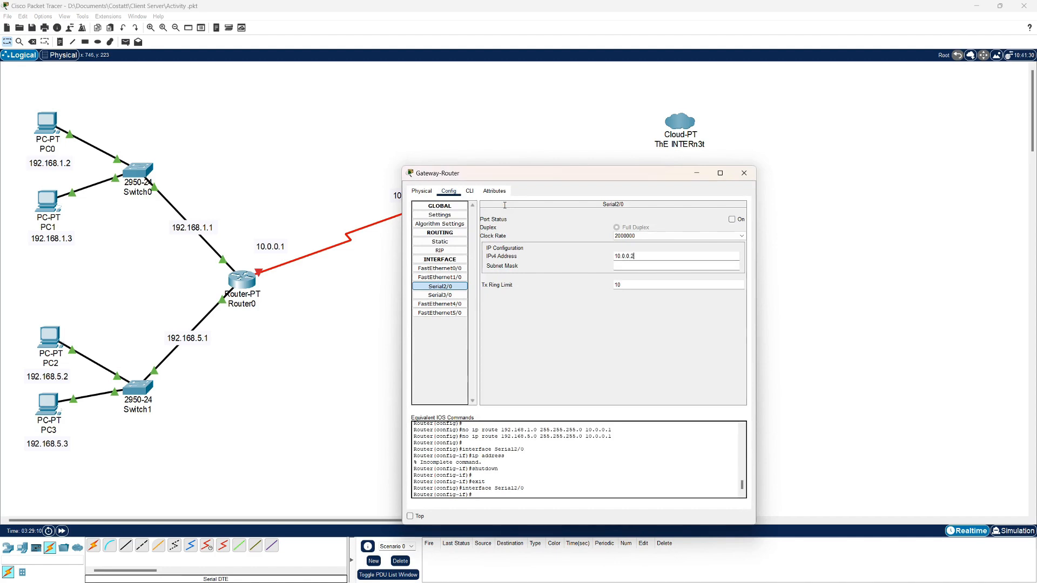
key("Tab")
key("Tab")
key("space")
left_click(587, 174)
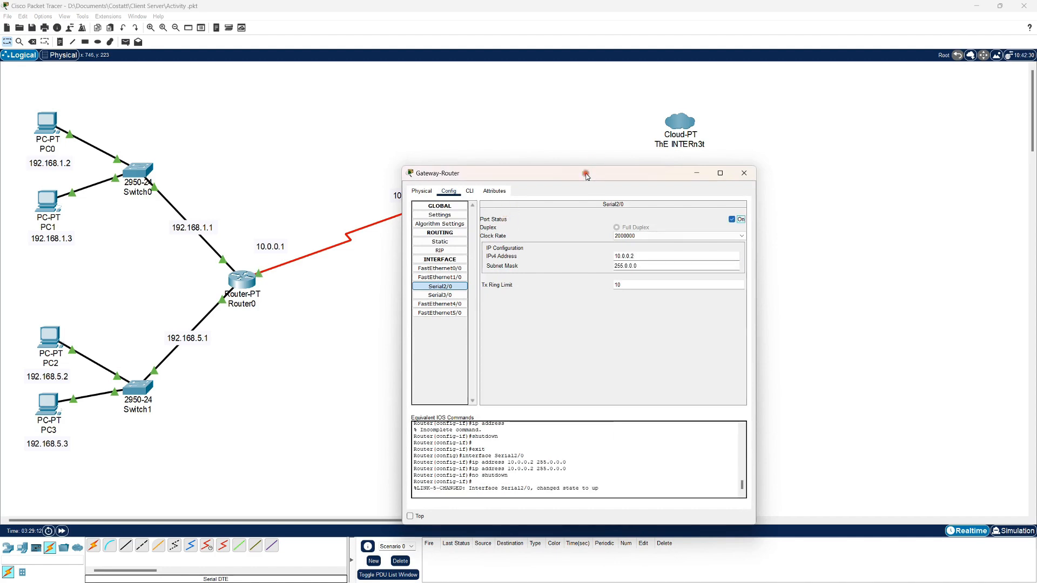
left_click(745, 174)
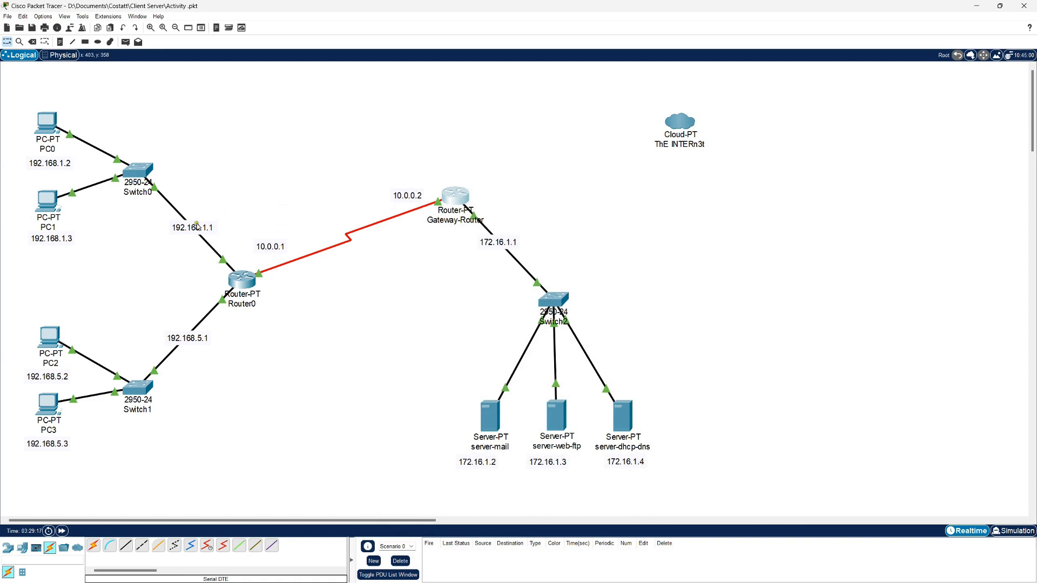
- Add a default static route on Router0 with network 0.0.0.0, mask 0.0.0.0 and next hop 10.0.0.2, and review its command log
left_click(242, 279)
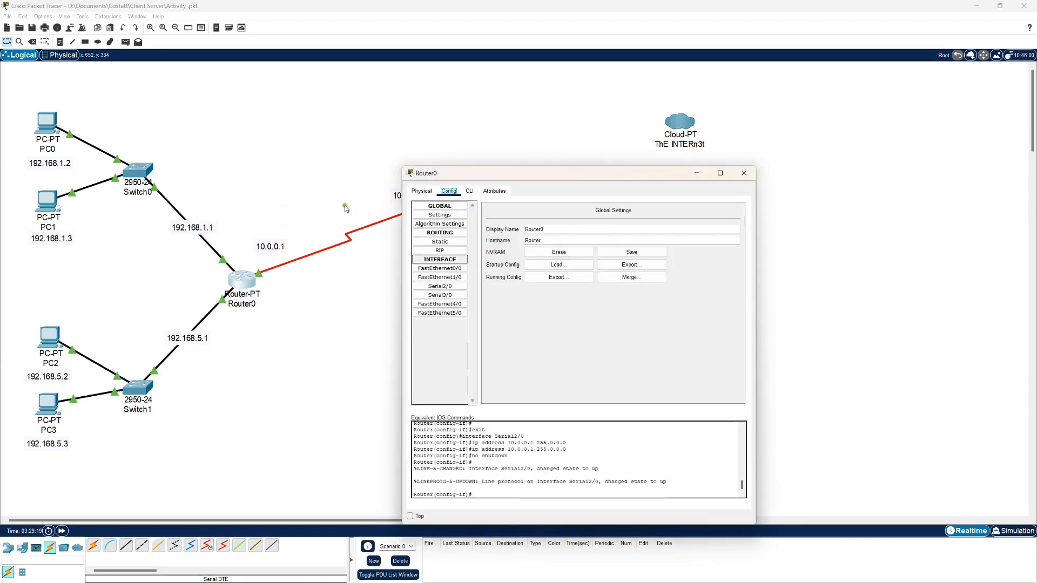
left_click(440, 242)
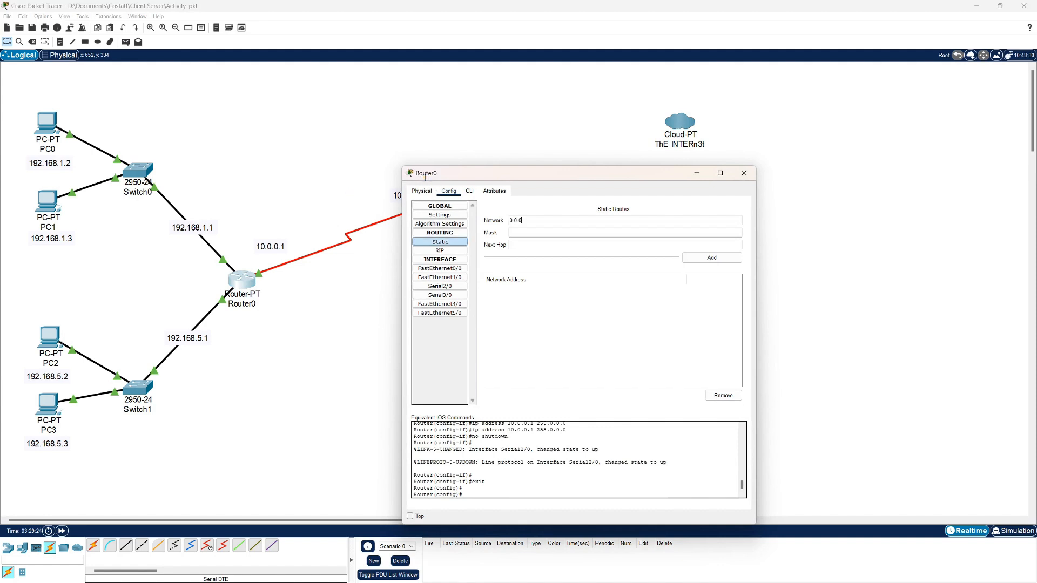
key("Tab")
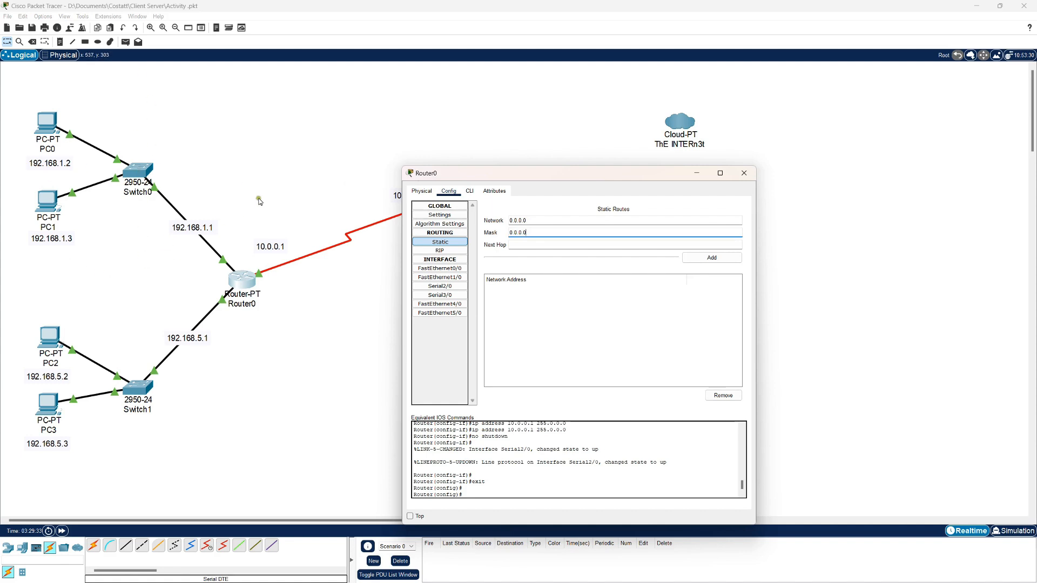
key("Tab")
type("1")
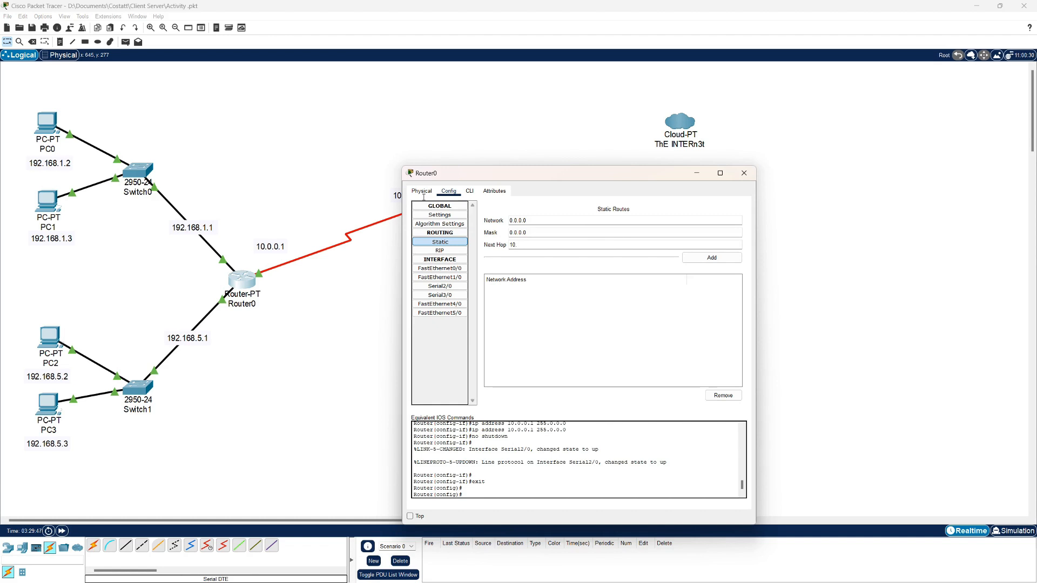
type(".0")
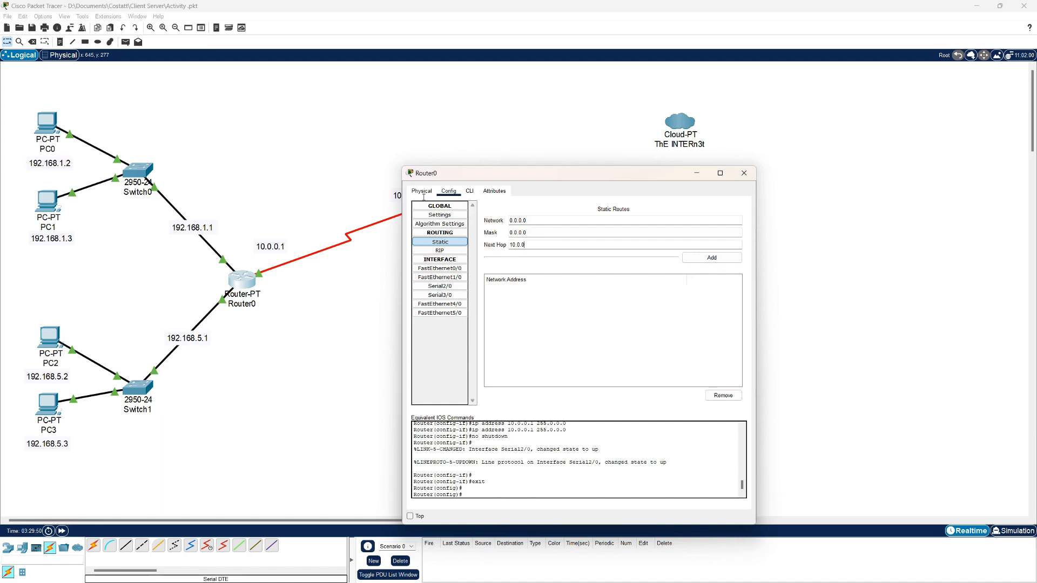
type(".2")
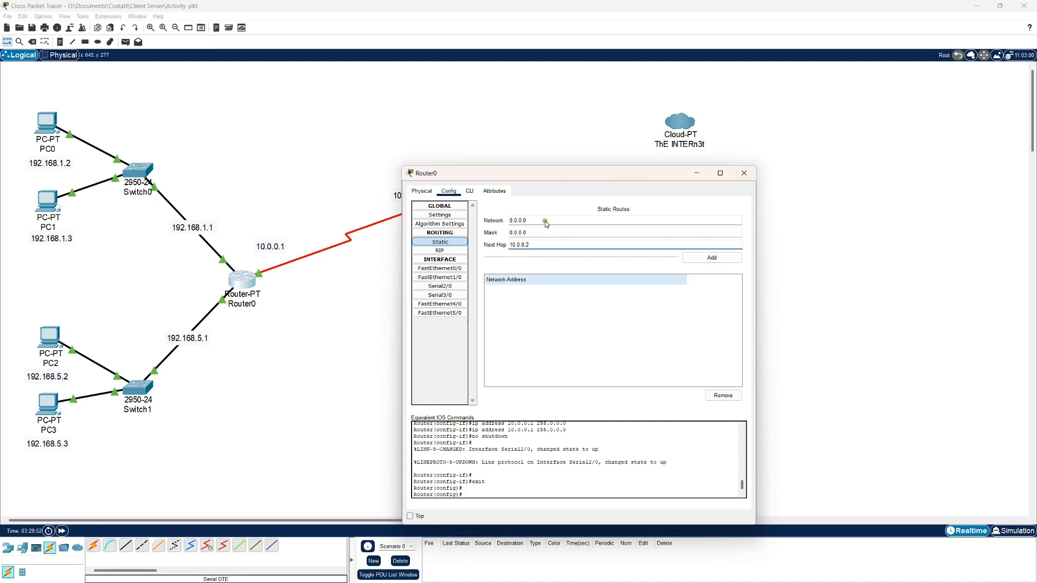
key("Return")
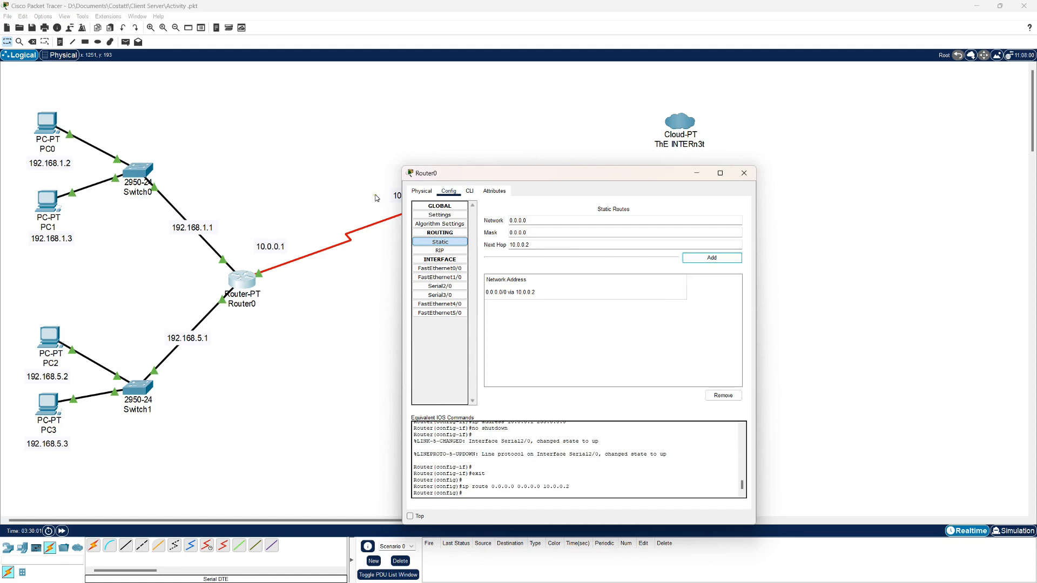
left_click(470, 192)
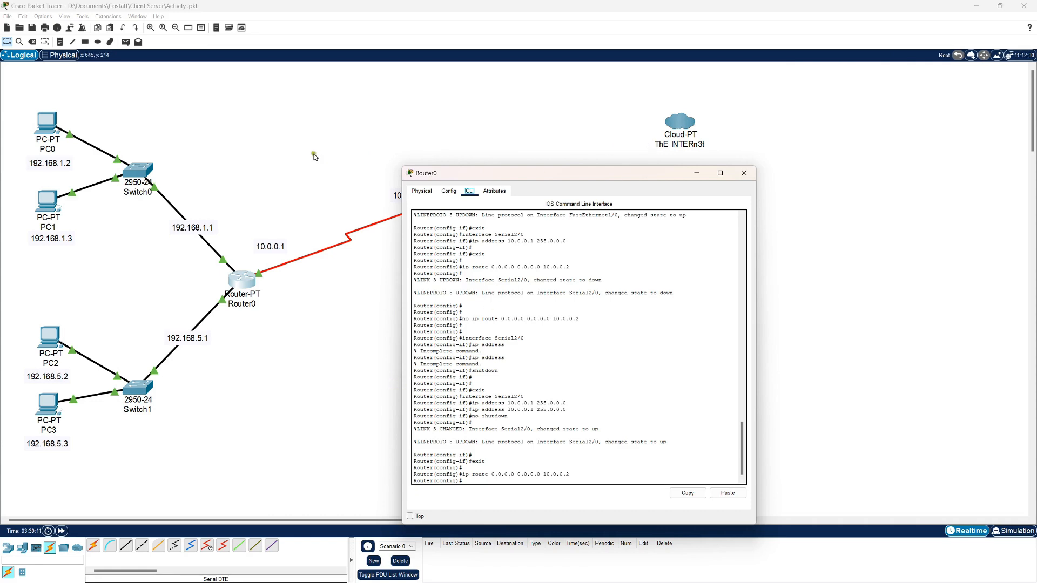
left_click(744, 173)
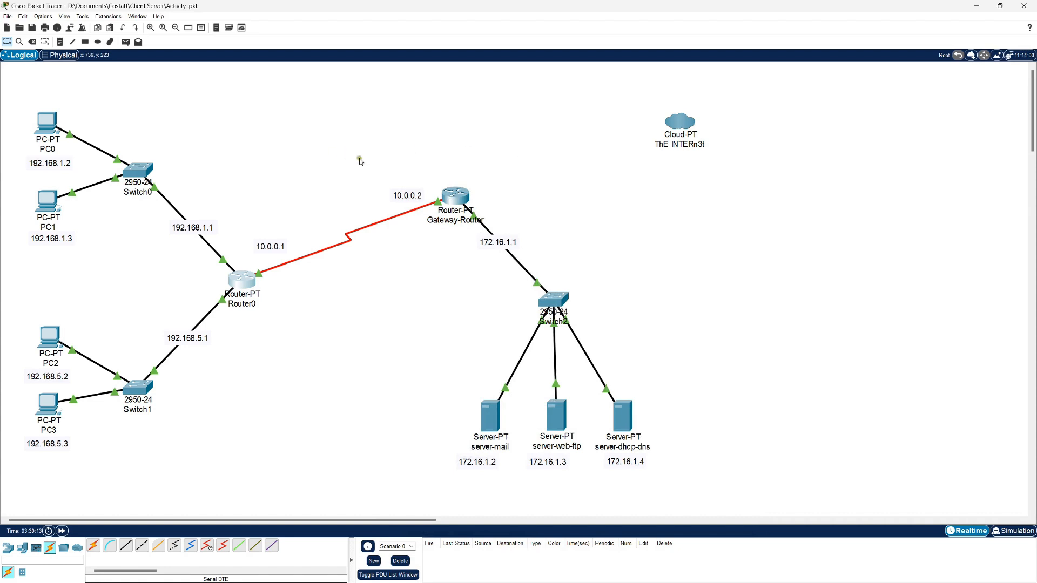
- Add a static route on Gateway-Router with network 192.168.1.0, mask 255.255.255.0 and next hop 10.0.0.1
left_click(449, 198)
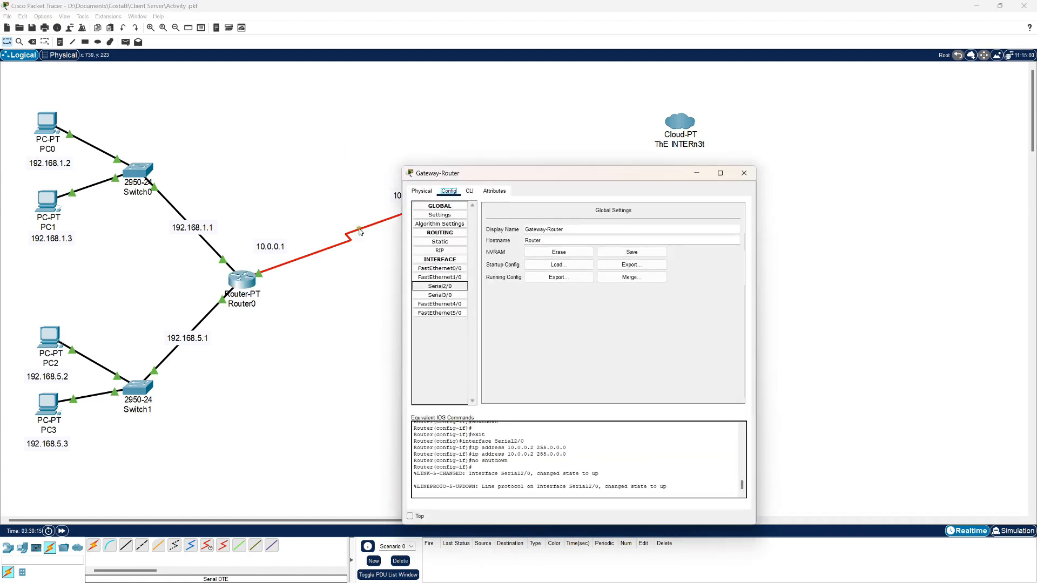
left_click(439, 241)
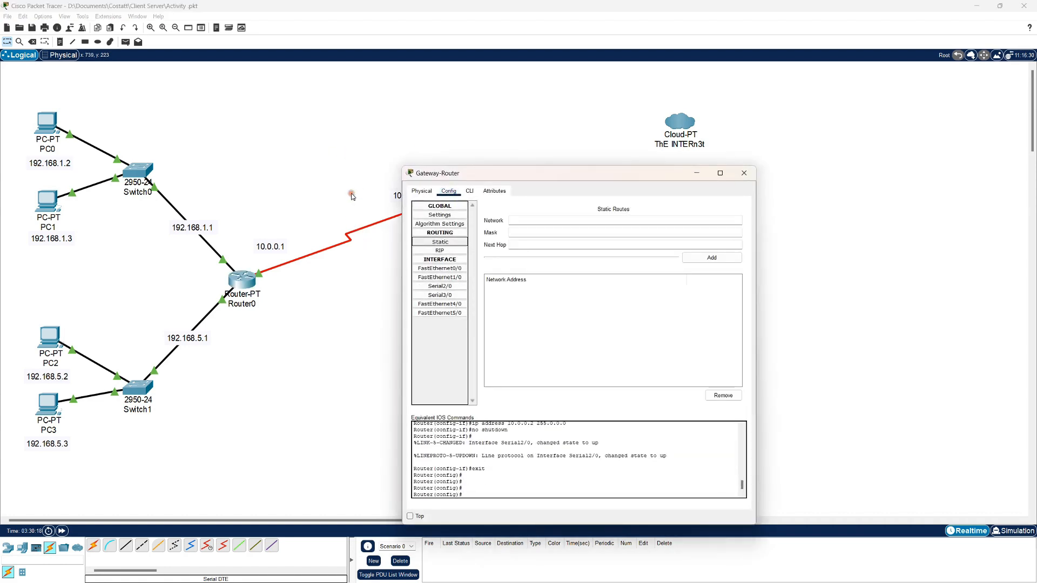
left_click(527, 220)
type("1")
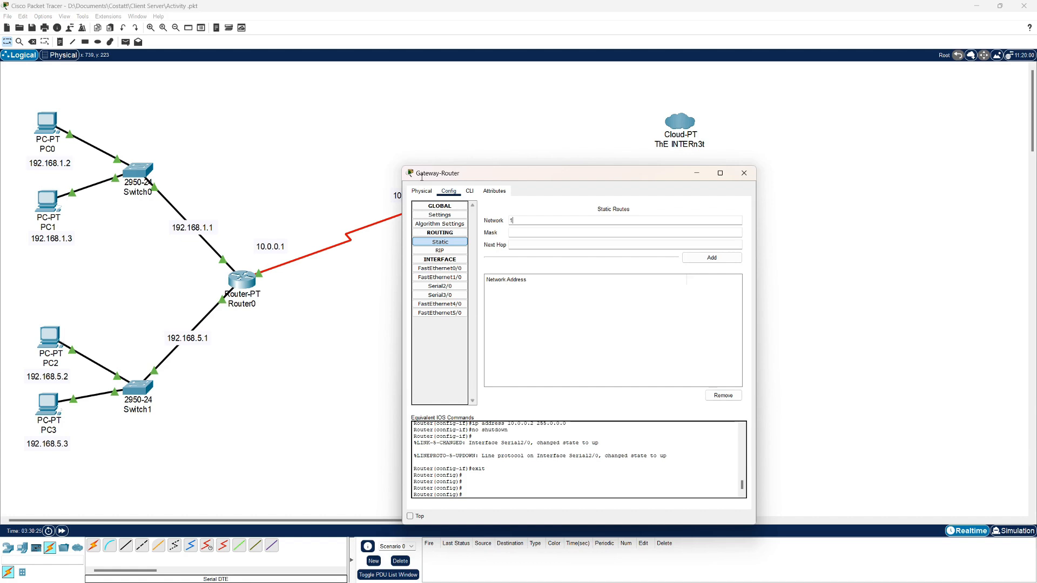
left_click_drag(420, 145, 463, 140)
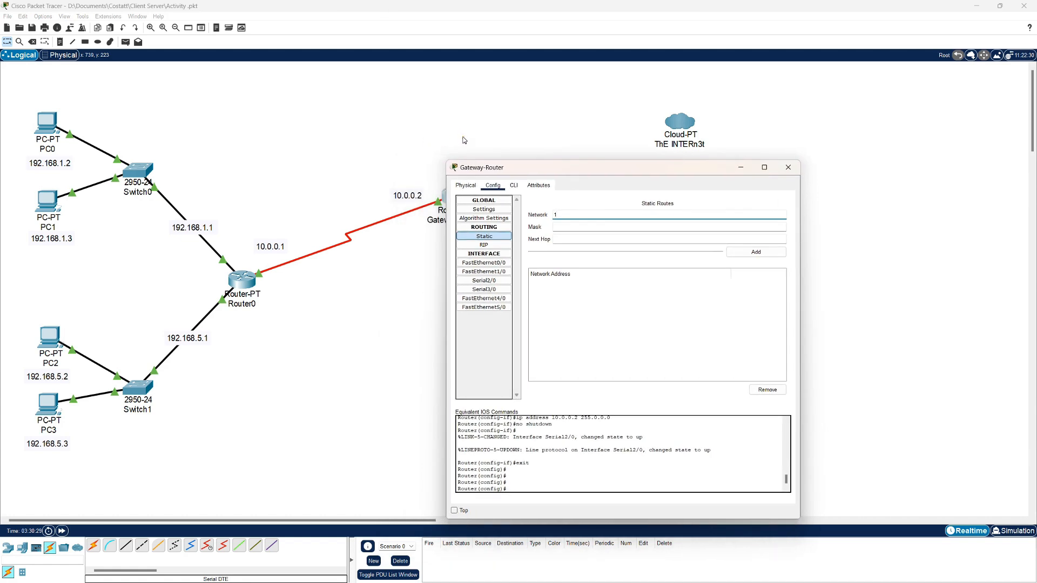
type("92.168.1.0")
left_click(452, 180)
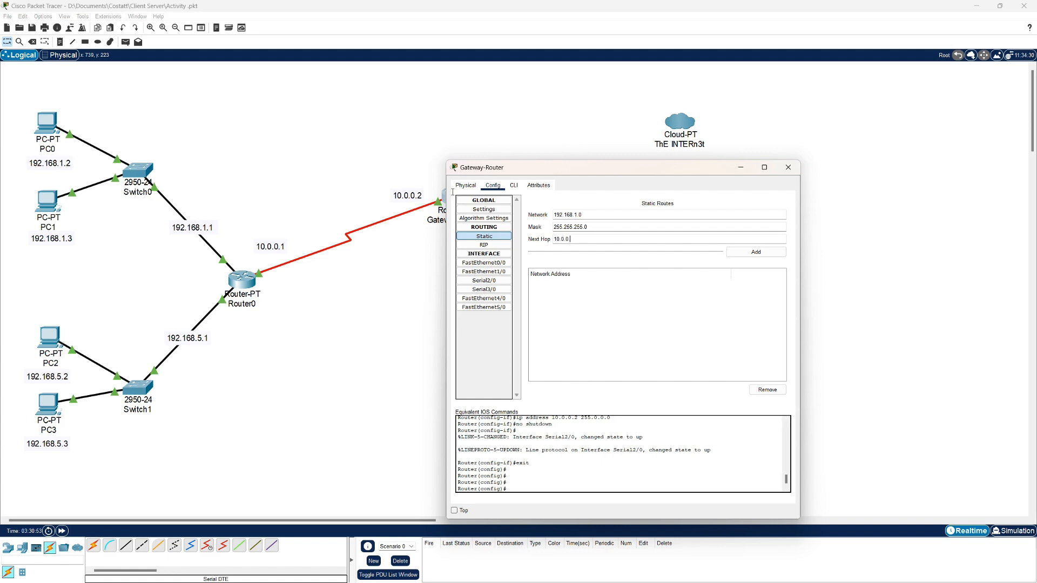
key("Tab")
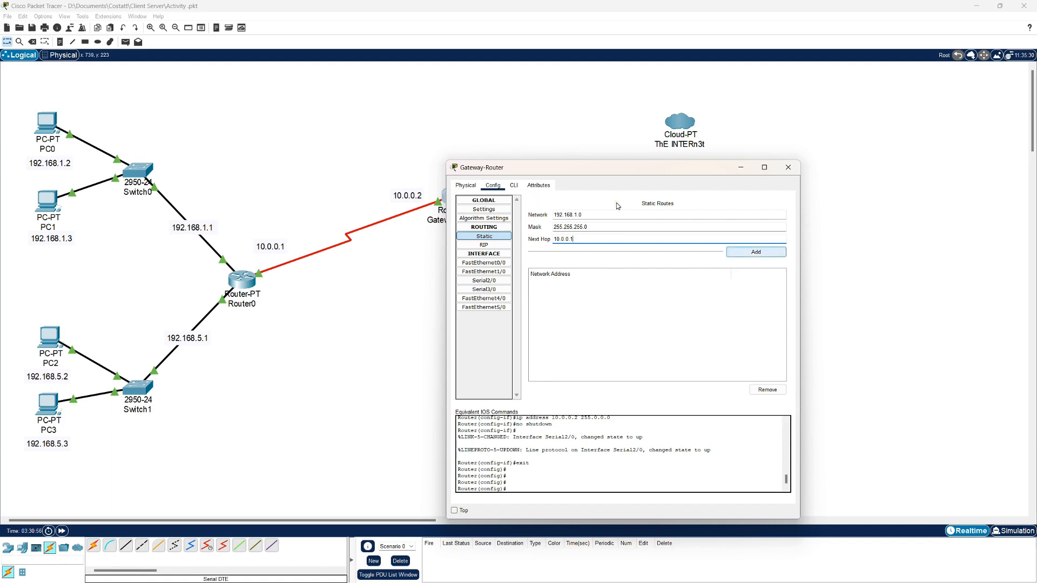
key("Return")
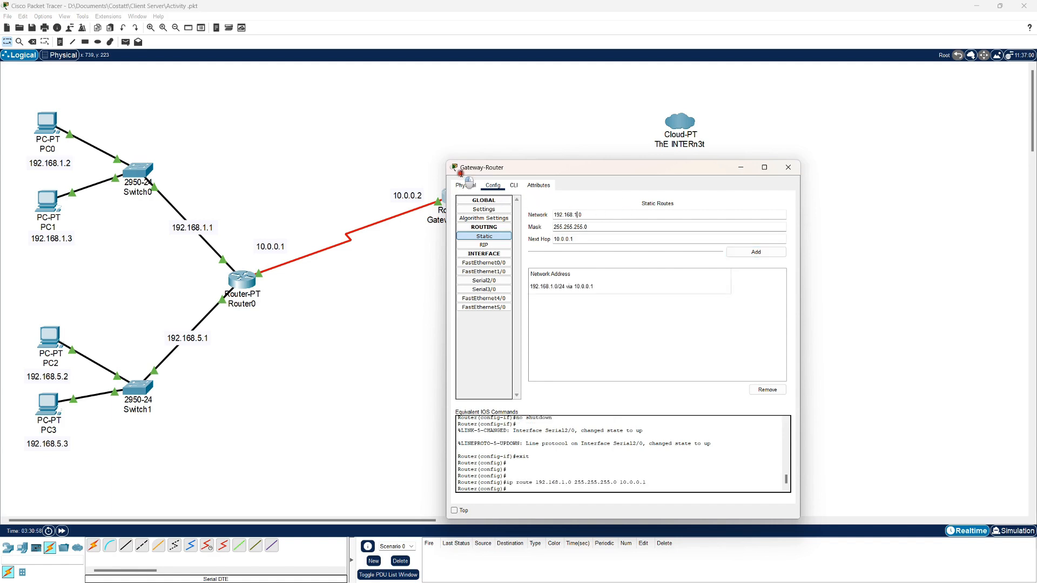
- Add a second static route on Gateway-Router for network 192.168.5.0 with the same mask and next hop, and review its command log
key("BackSpace")
type("5")
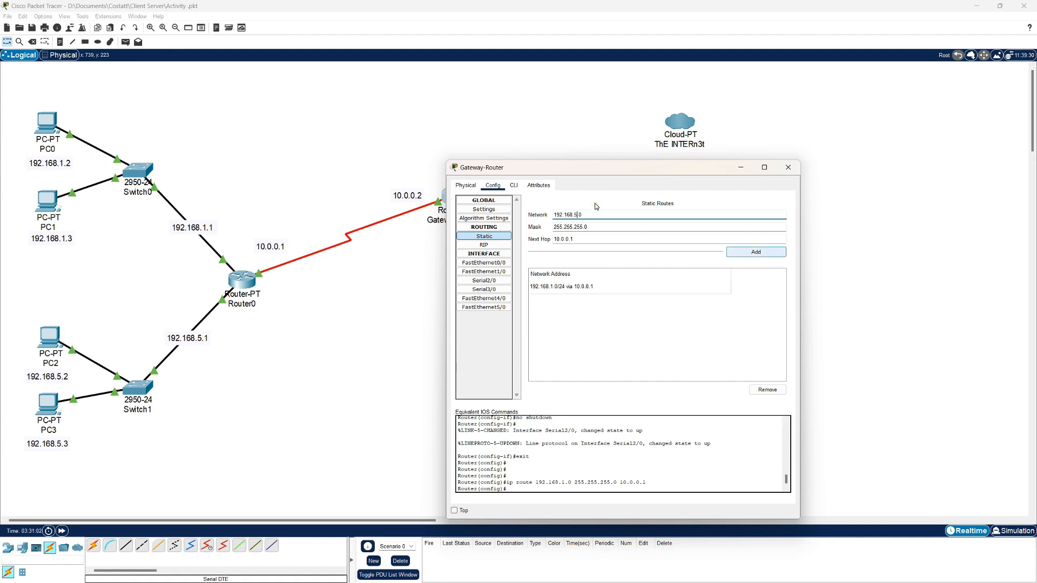
left_click(748, 251)
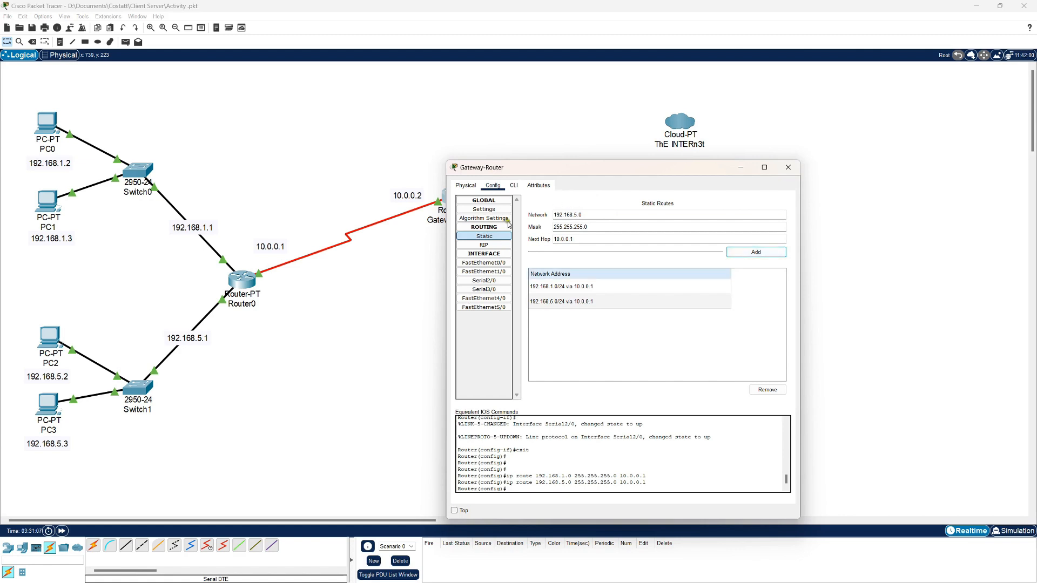
left_click(514, 186)
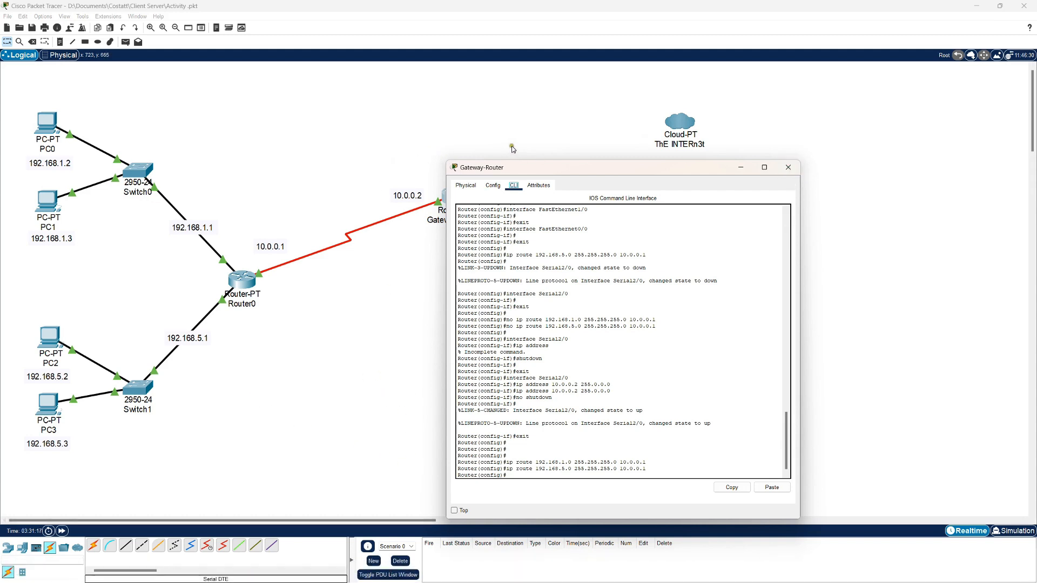
left_click_drag(479, 167, 442, 135)
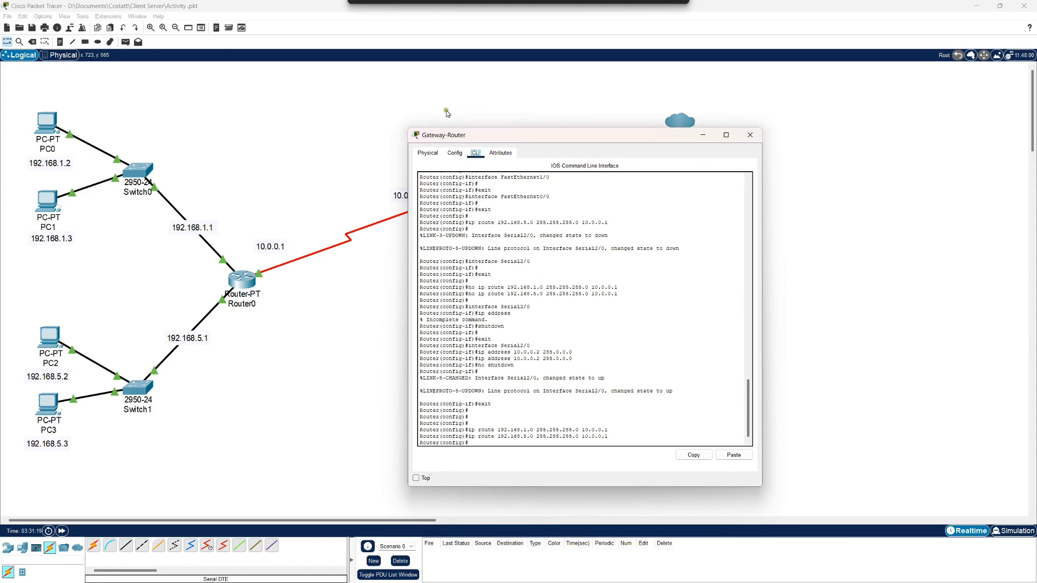
scroll(443, 344, "down", 1)
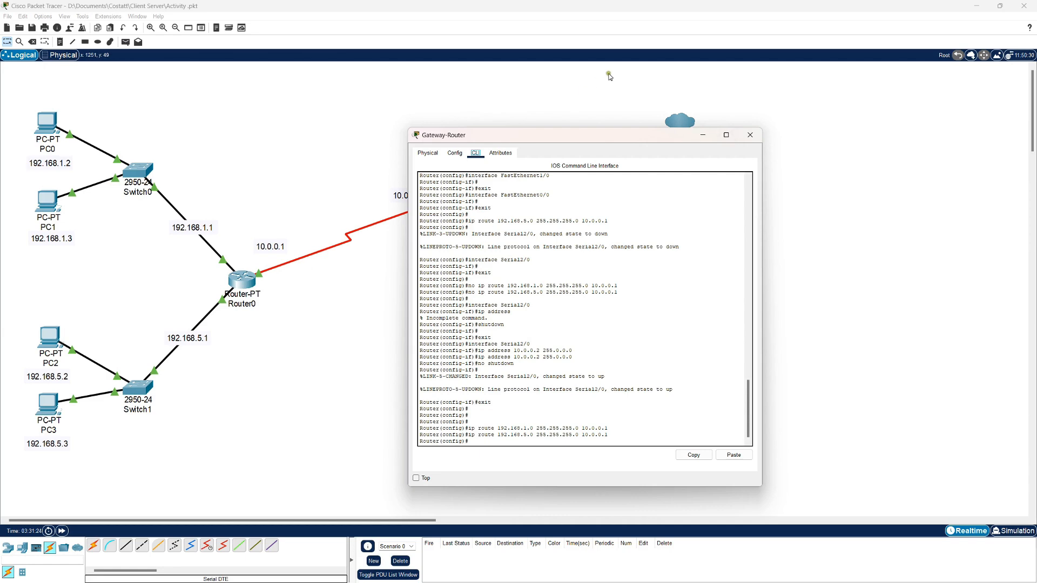
left_click(598, 108)
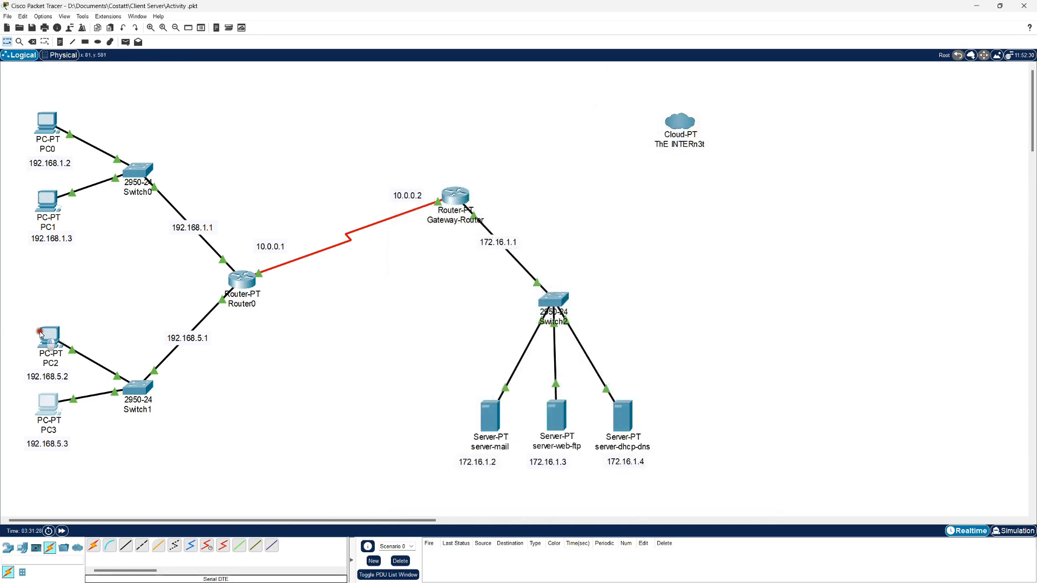
- Ping Gateway-Router's serial address 10.0.0.2 from PC3's command prompt
left_click(48, 405)
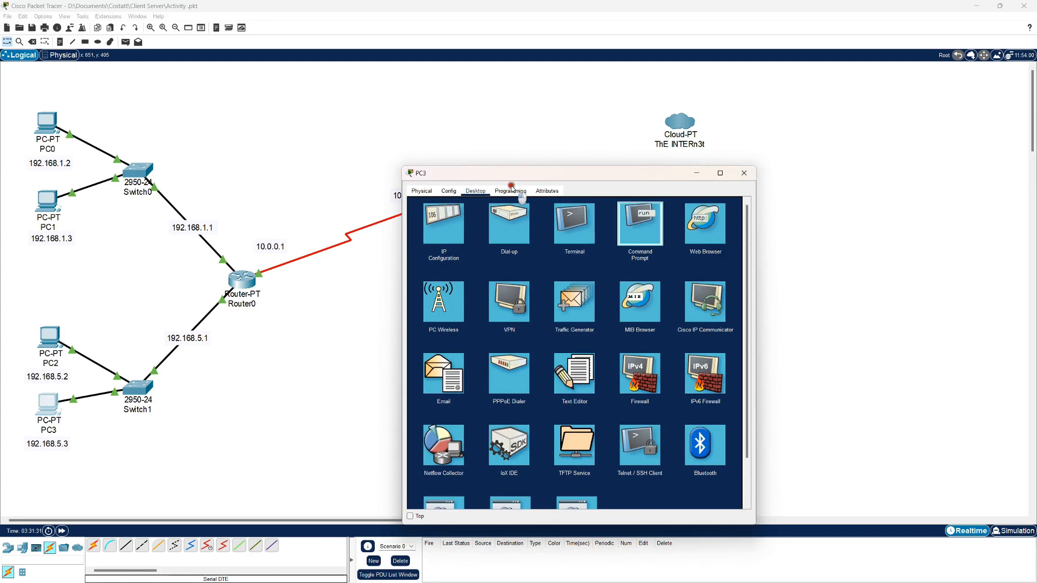
left_click(640, 223)
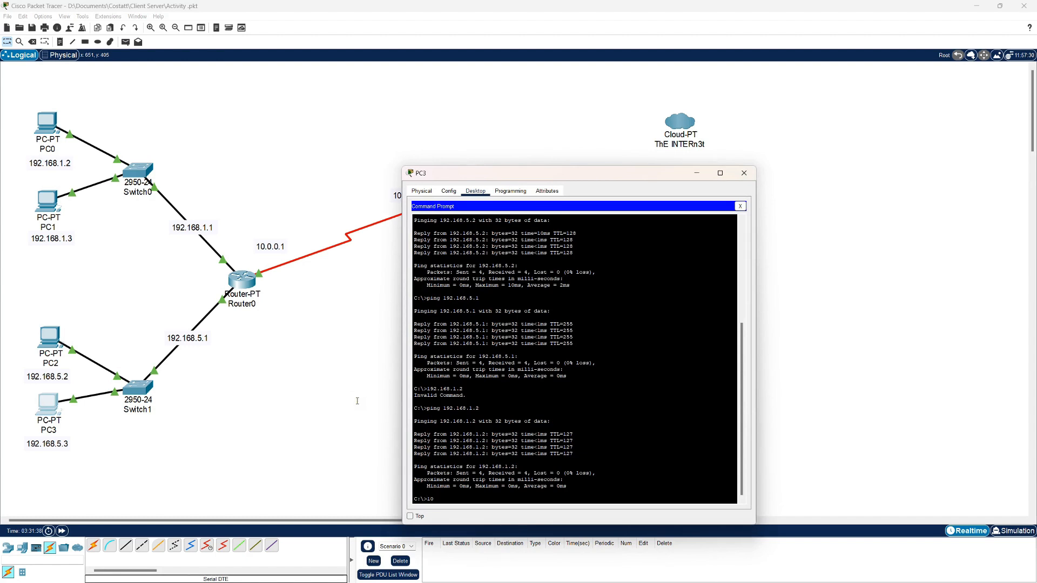
type(".0.0.2")
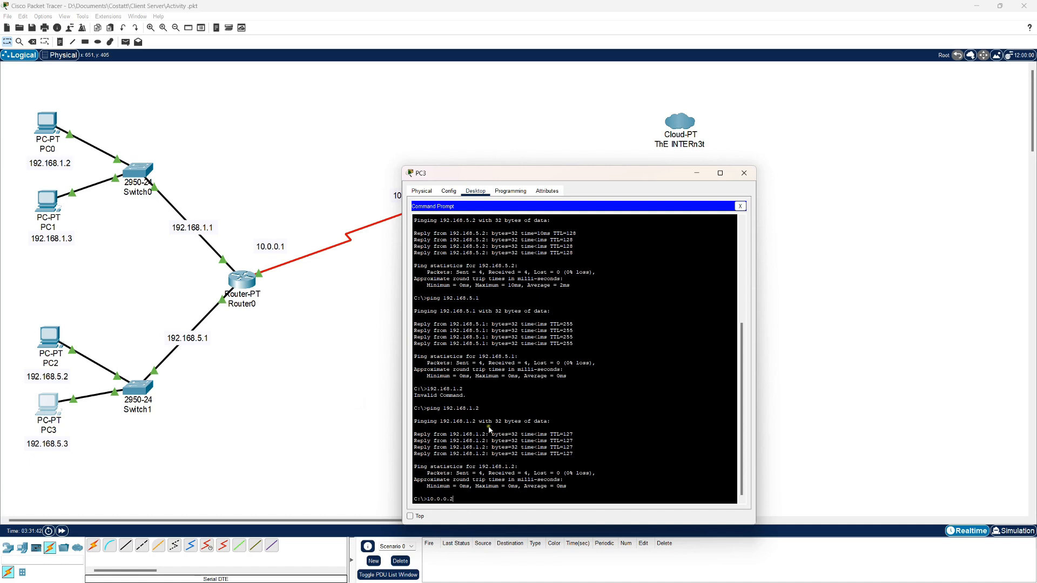
key("Return")
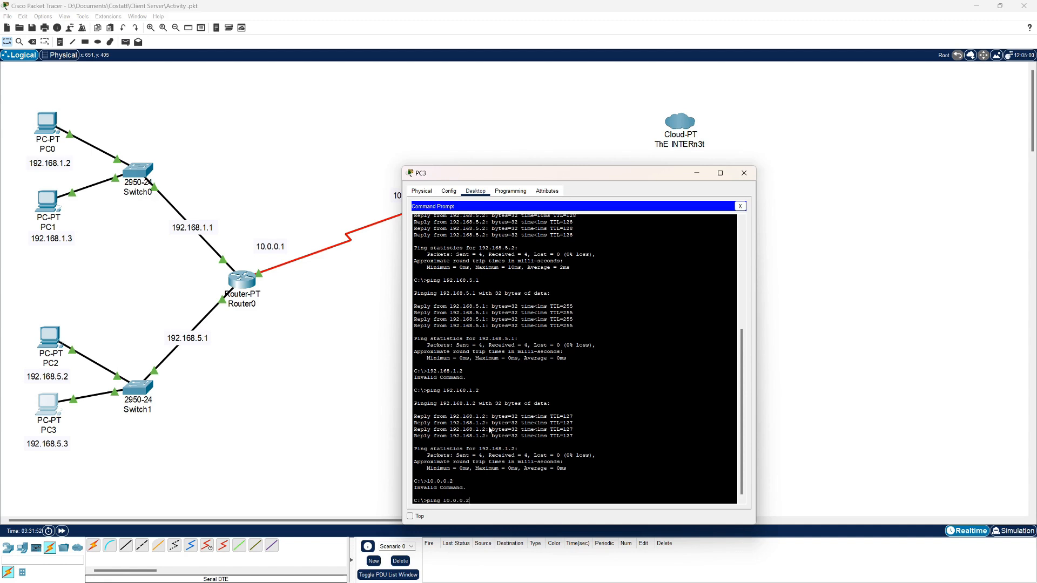
key("Return")
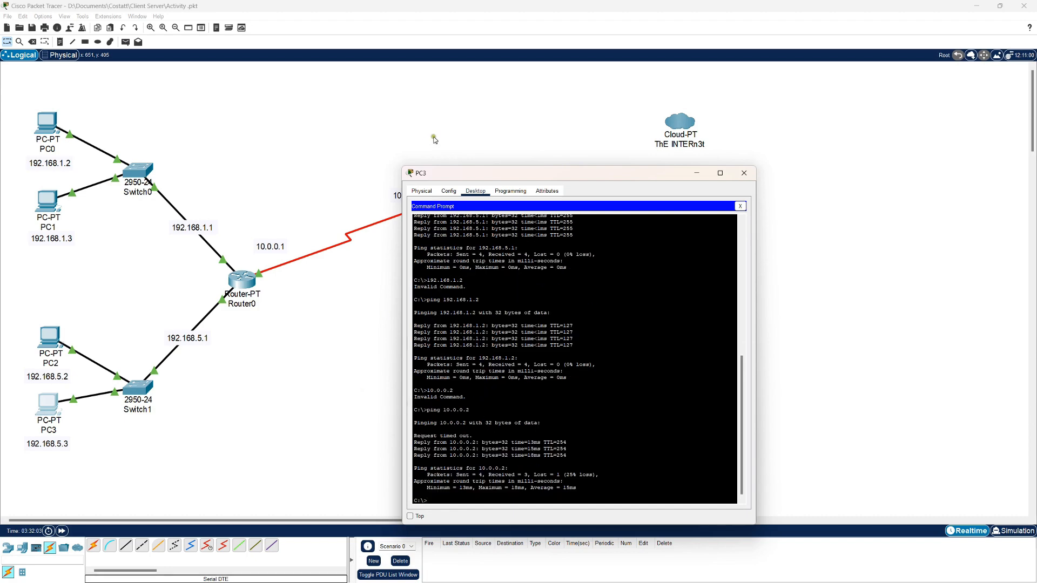
- Ping the web-ftp server at 172.16.1.3 from PC3's command prompt, and close PC3's window
left_click_drag(446, 173, 600, 89)
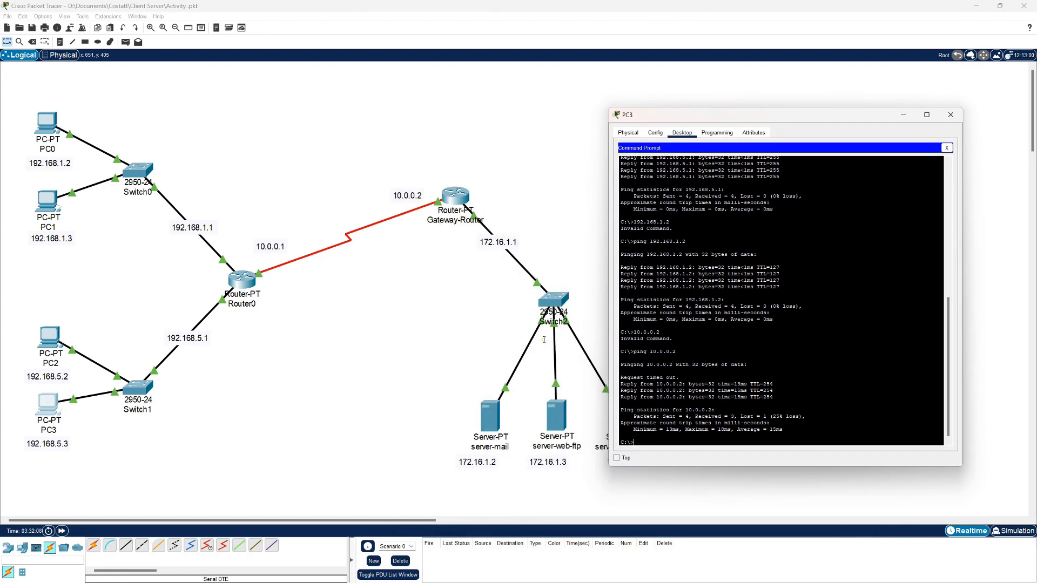
type("pi")
type("ng 172.16.1.3")
key("Return")
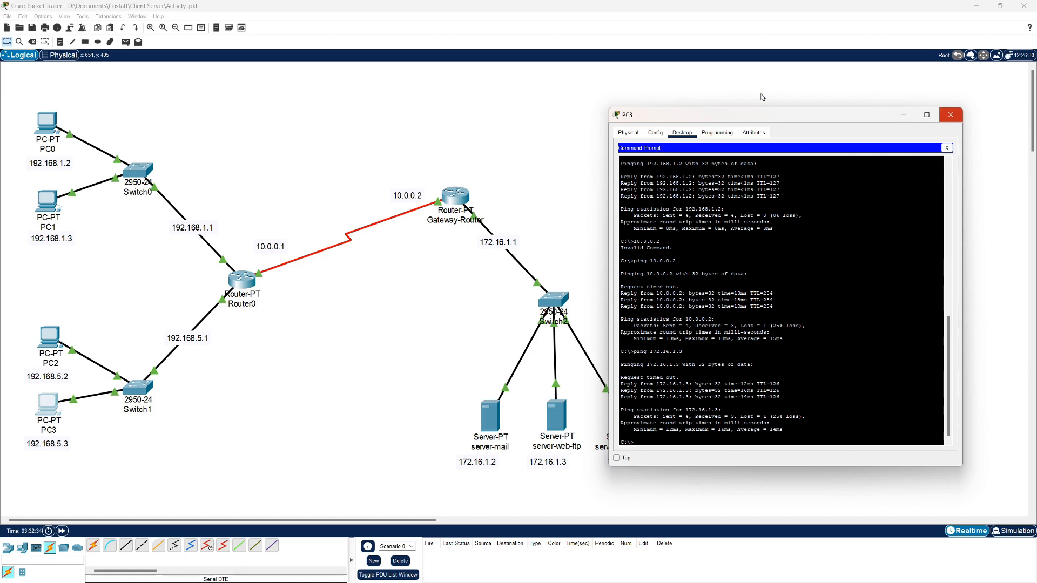
left_click(951, 114)
- Ping PC0 at 192.168.1.2 from server-dhcp-dns's command prompt, and close the server's window
left_click(621, 416)
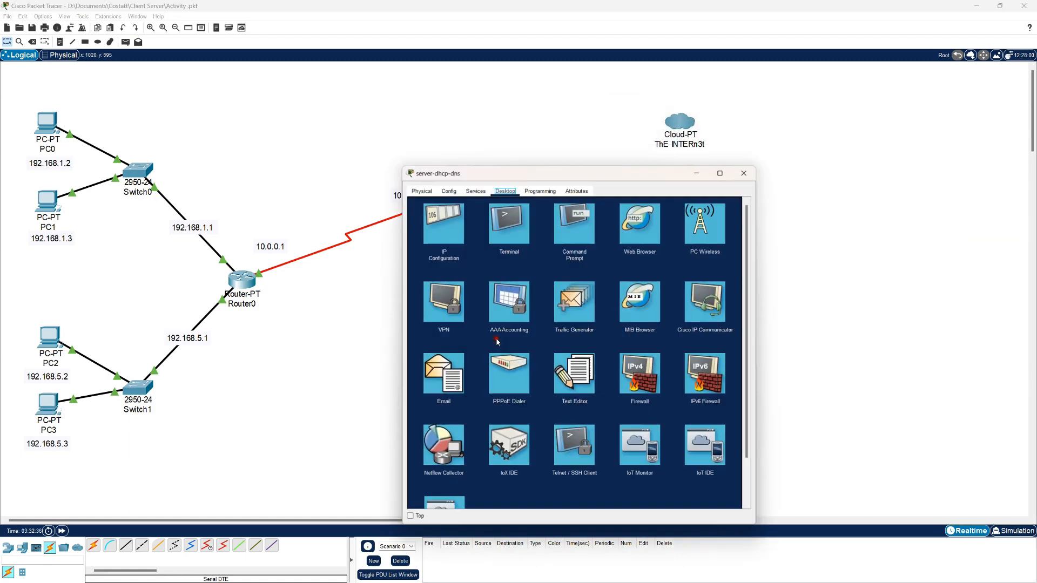
left_click(574, 224)
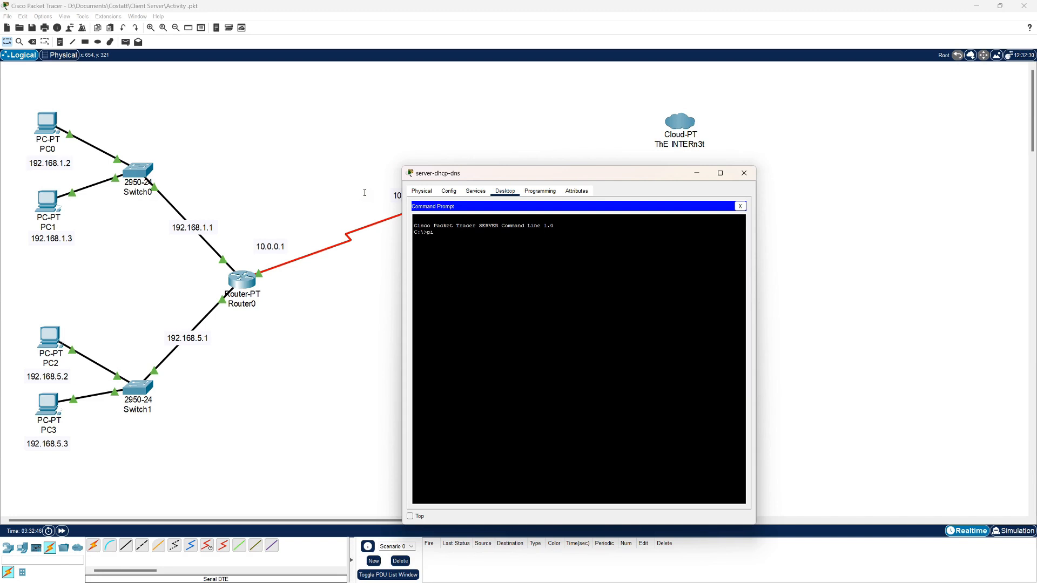
type("ng 192.168.1.2")
key("Return")
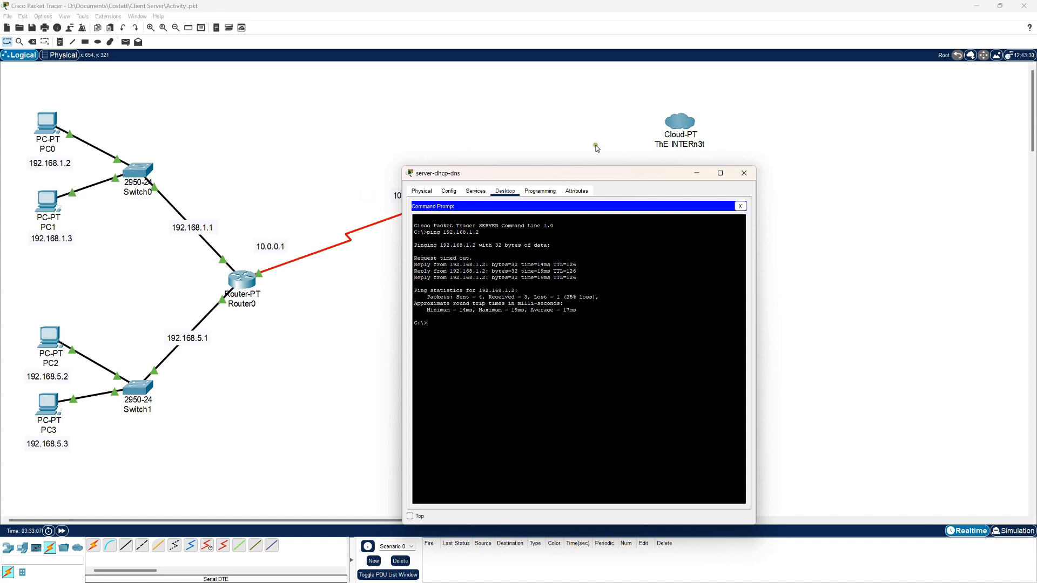
left_click(744, 174)
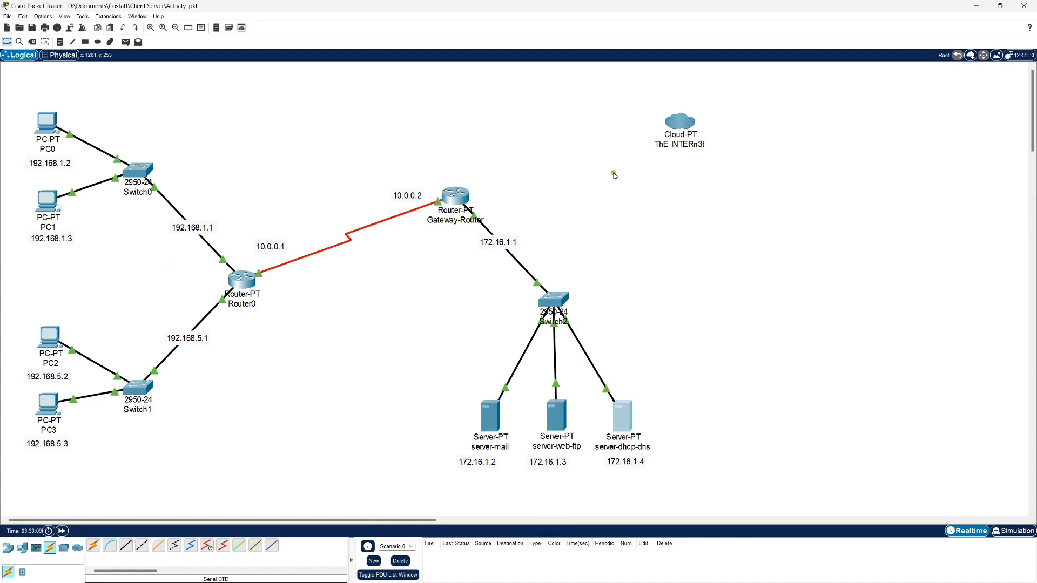